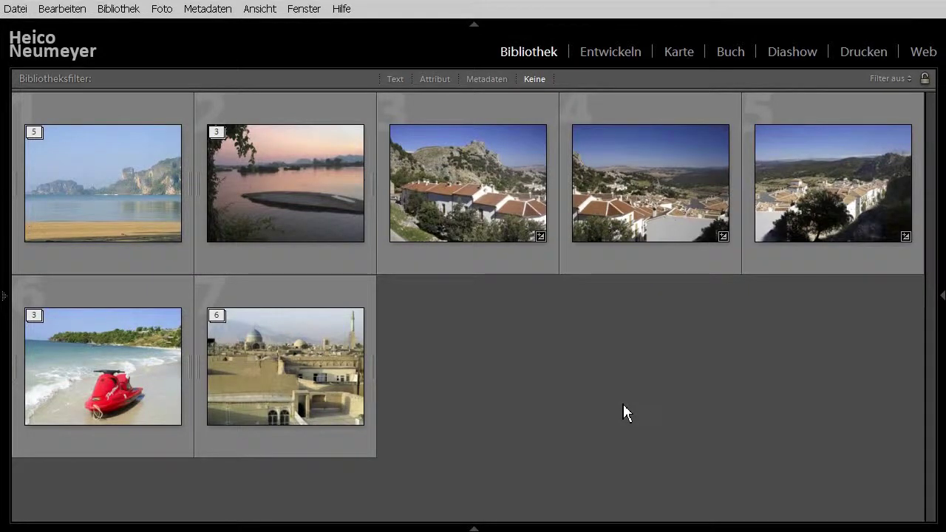
# Step: Merge village photos 3–5 into a panorama via Zusammenfügen von Fotos and open it full-size
pyautogui.click(495, 209)
pyautogui.moveTo(833, 183)
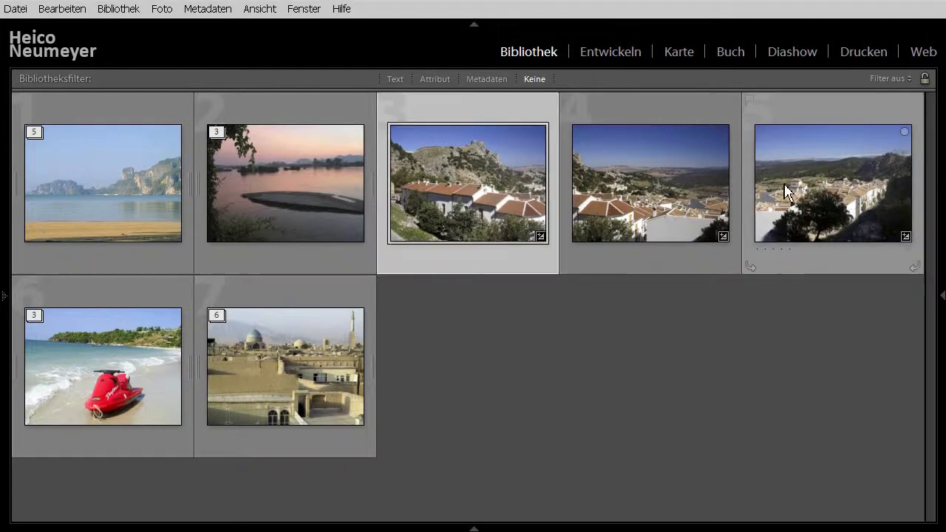
pyautogui.keyDown('shift'); pyautogui.click(785, 192); pyautogui.keyUp('shift')
pyautogui.click(162, 9)
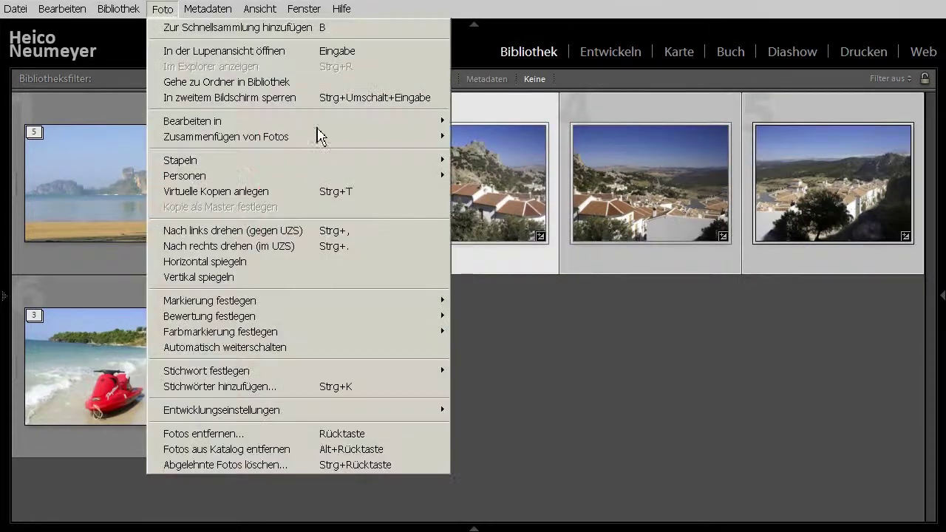
pyautogui.moveTo(225, 136)
pyautogui.click(523, 157)
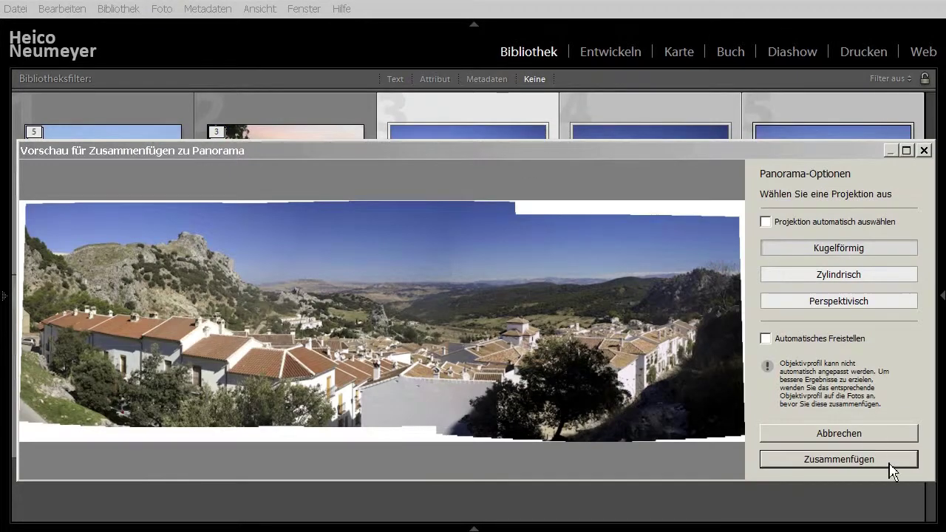
pyautogui.click(893, 471)
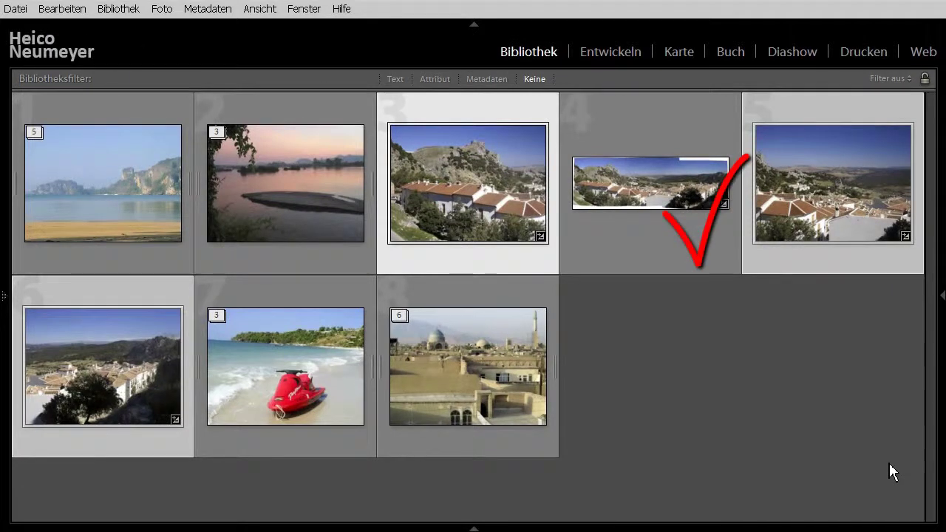
pyautogui.doubleClick(675, 199)
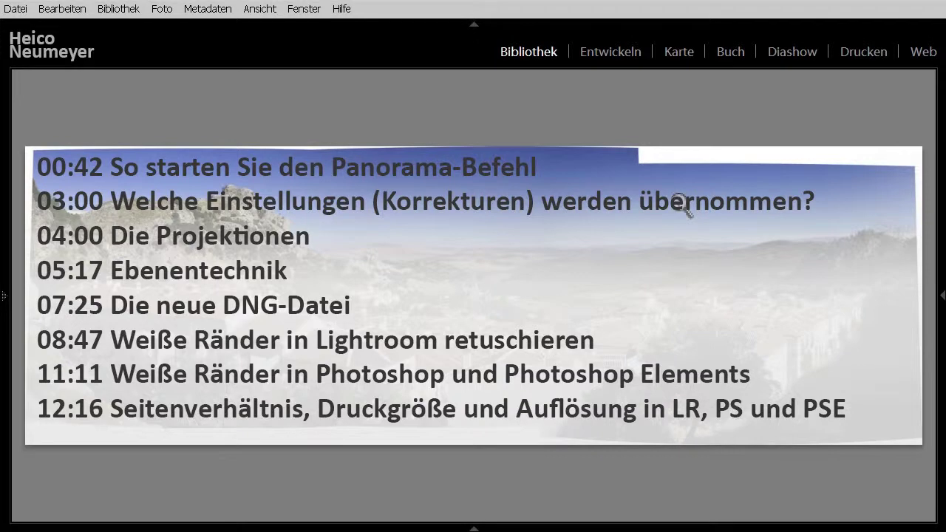
# Step: Back in Grid view, delete the merged panorama with 'Vom Datenträger löschen'
pyautogui.press('g')
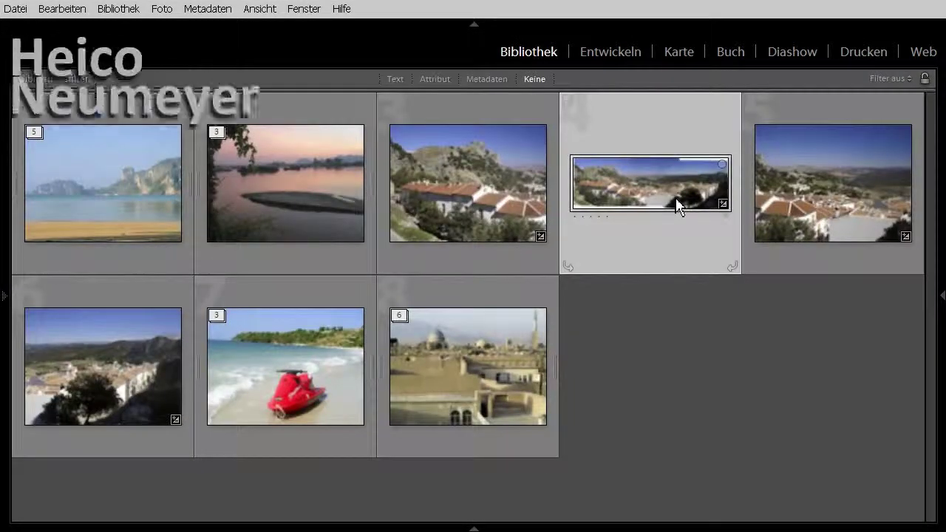
pyautogui.press('Delete')
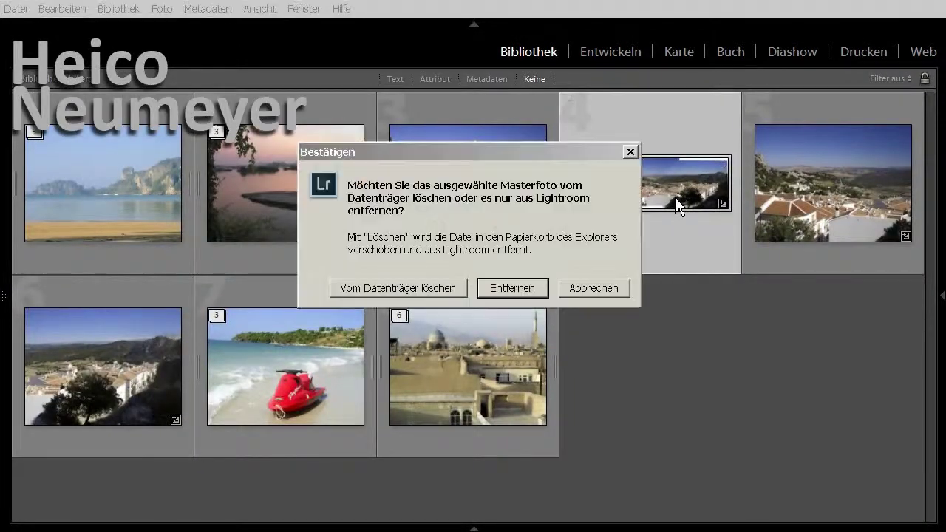
pyautogui.click(451, 289)
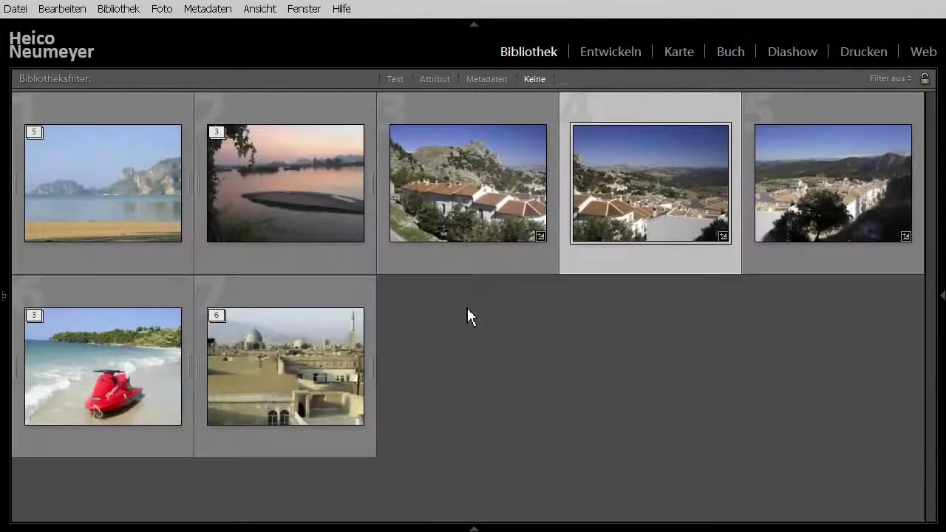
# Step: Select village photos 3 through 5 and show the Foto > Zusammenfügen von Fotos menu
pyautogui.click(469, 196)
pyautogui.keyDown('shift'); pyautogui.click(776, 189); pyautogui.keyUp('shift')
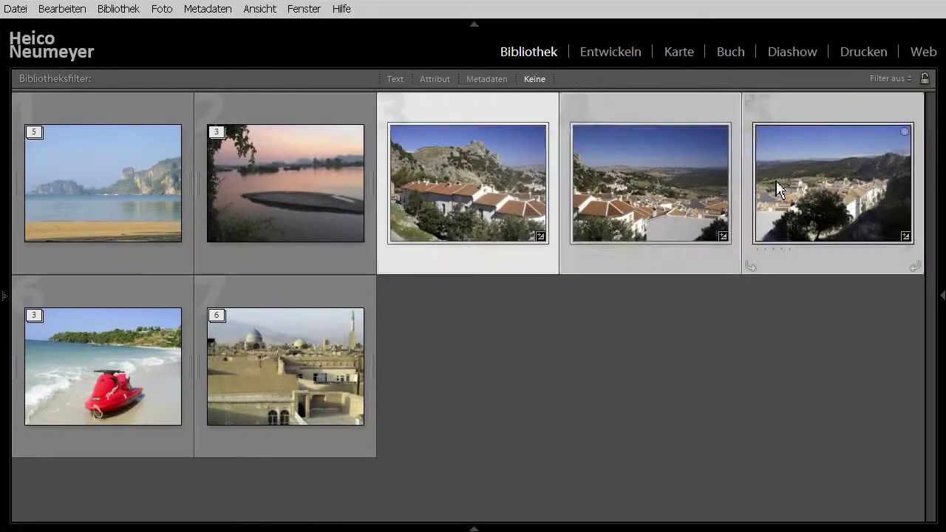
pyautogui.click(165, 11)
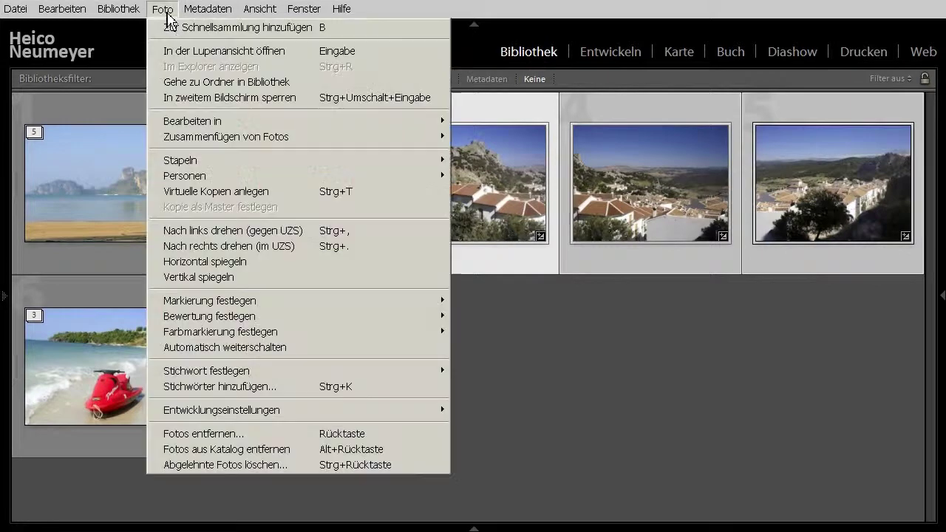
pyautogui.moveTo(159, 273)
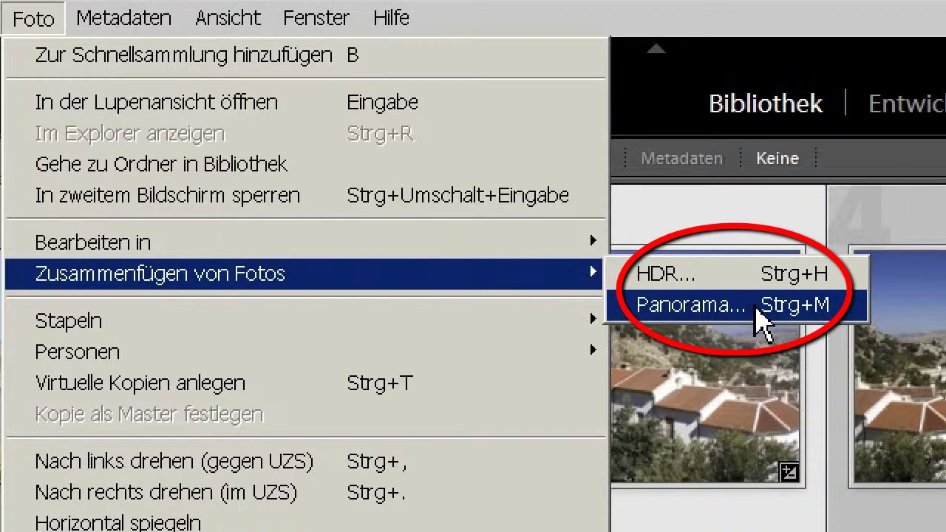
# Step: Open the Panorama preview, zoom in, and pan to the panorama's left side
pyautogui.click(755, 309)
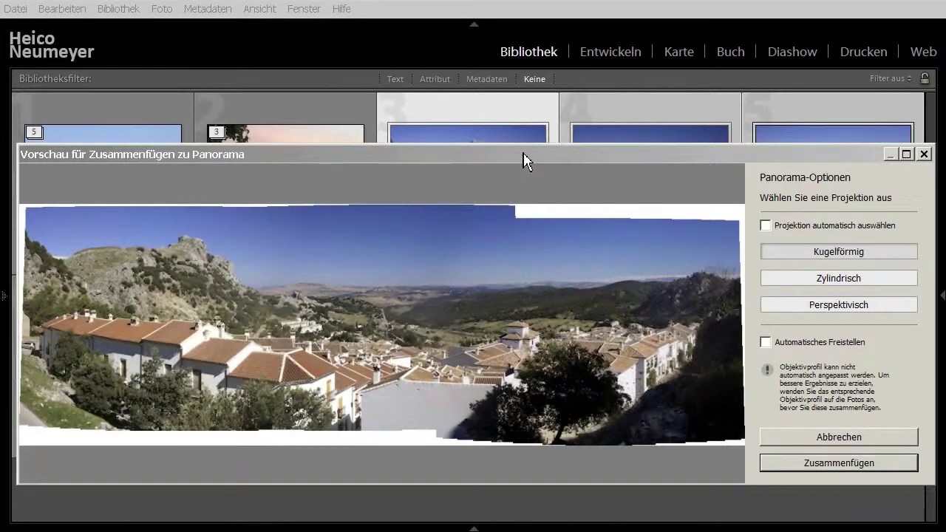
pyautogui.click(513, 262)
pyautogui.moveTo(304, 313)
pyautogui.mouseDown()
pyautogui.moveTo(648, 302)
pyautogui.moveTo(393, 310)
pyautogui.mouseUp()
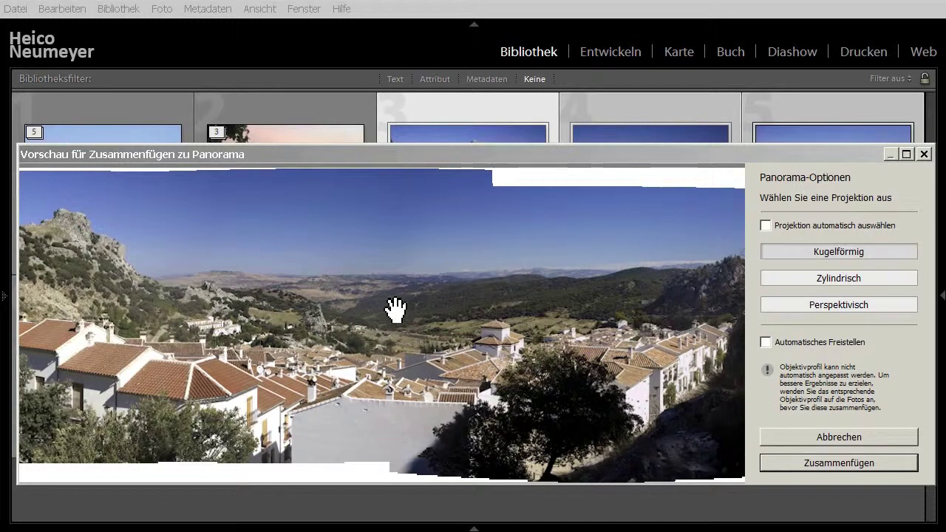
# Step: Cancel the panorama merge and check the right-click Zusammenfügen von Fotos commands
pyautogui.click(877, 437)
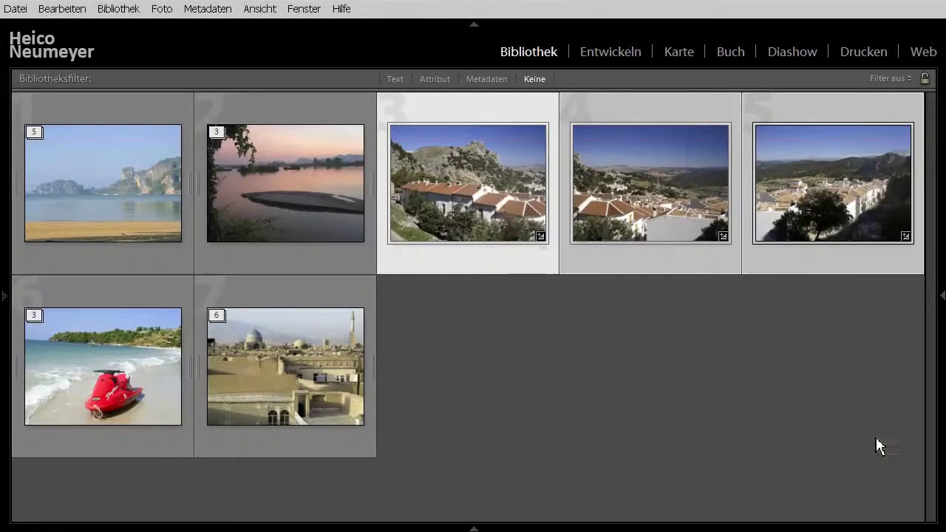
pyautogui.rightClick(463, 150)
pyautogui.moveTo(542, 292)
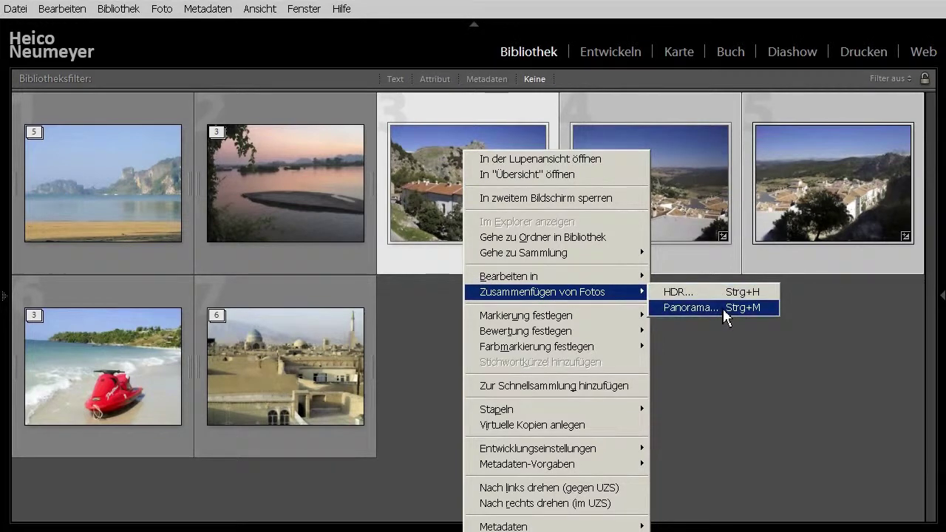
pyautogui.click(696, 376)
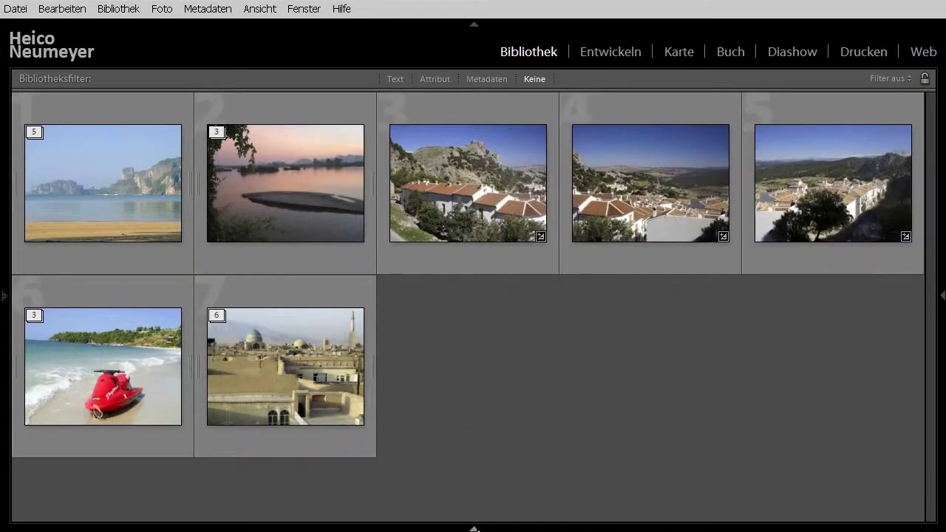
# Step: Select the three village photos in the filmstrip and view their shortcut commands, then select the beach stack
pyautogui.click(473, 529)
pyautogui.click(401, 496)
pyautogui.keyDown('shift'); pyautogui.click(586, 454); pyautogui.keyUp('shift')
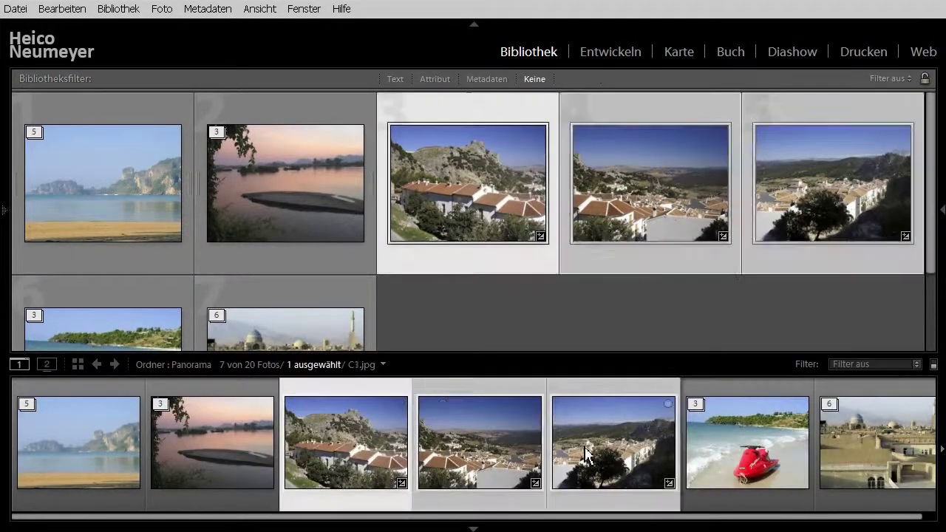
pyautogui.rightClick(588, 449)
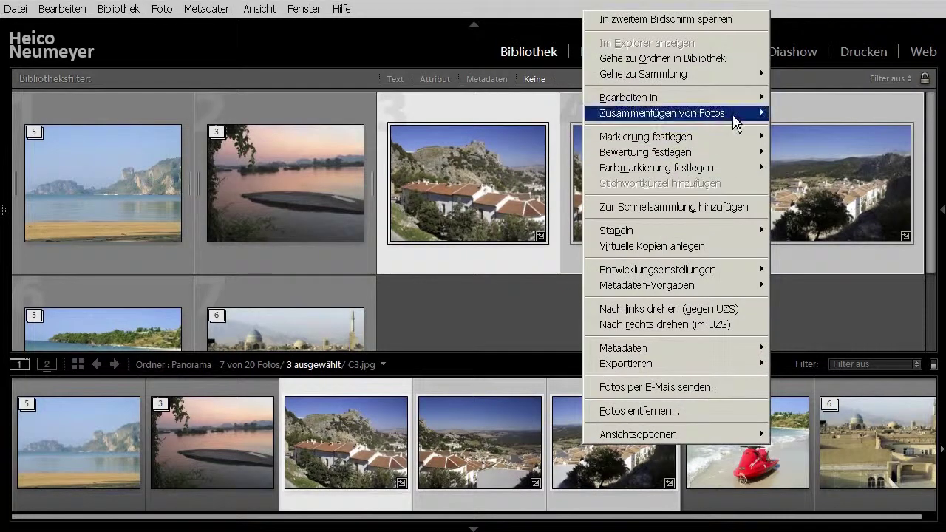
pyautogui.moveTo(661, 113)
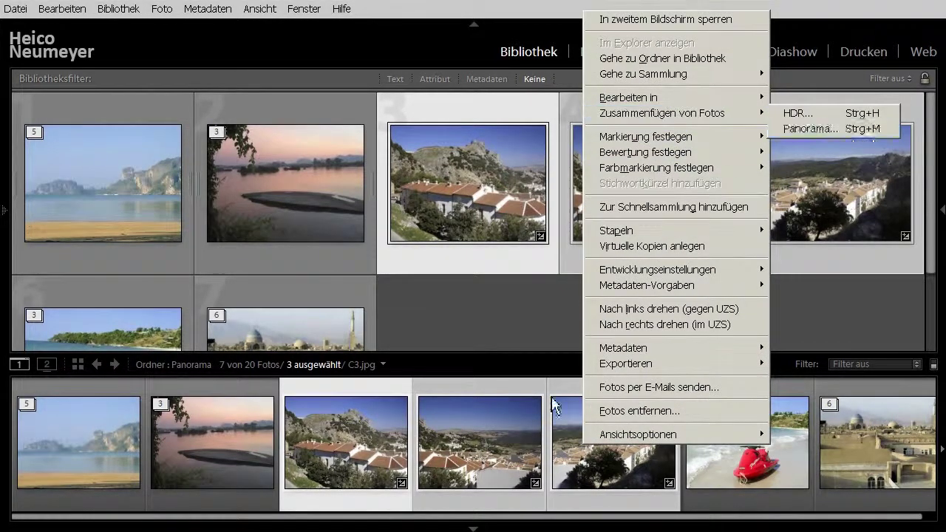
pyautogui.click(473, 527)
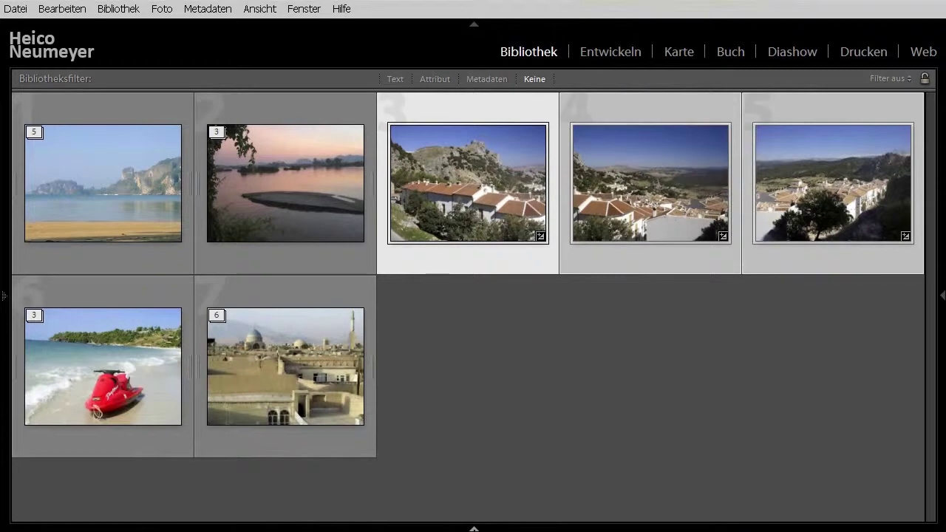
pyautogui.click(116, 111)
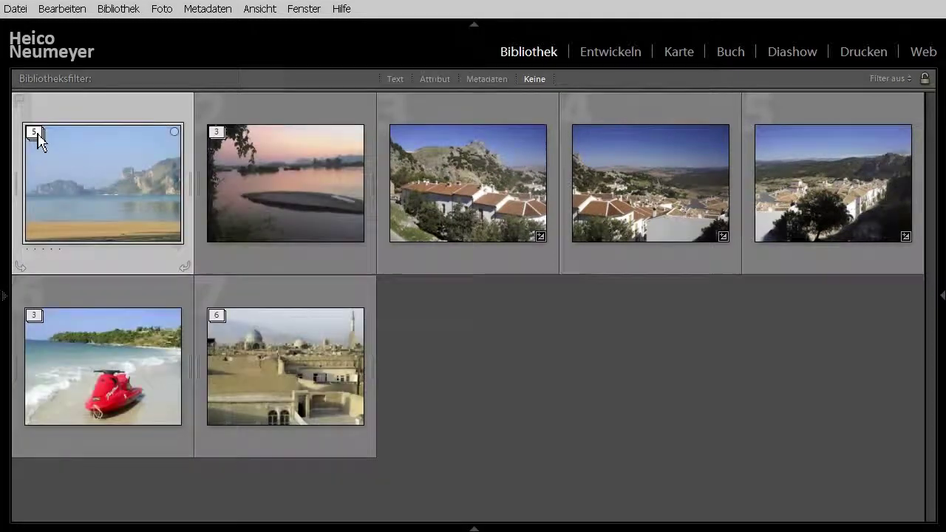
pyautogui.click(35, 135)
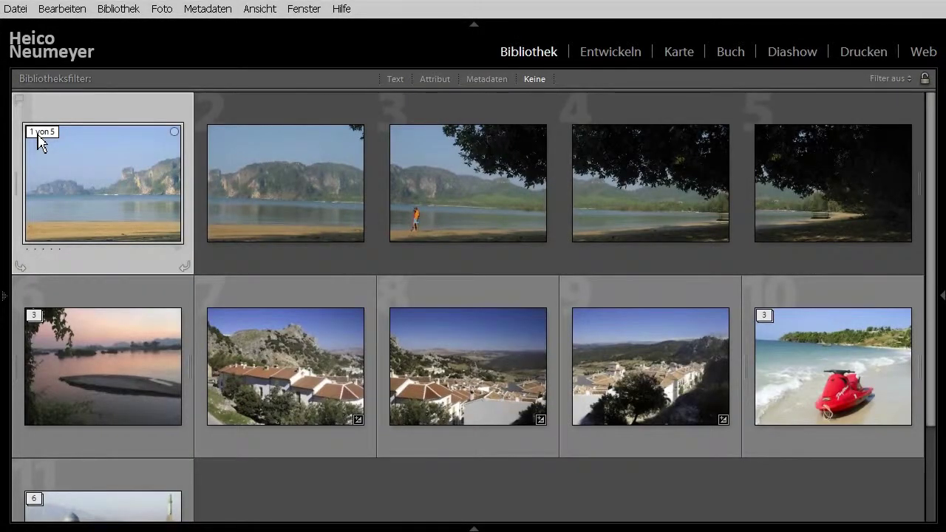
pyautogui.click(39, 137)
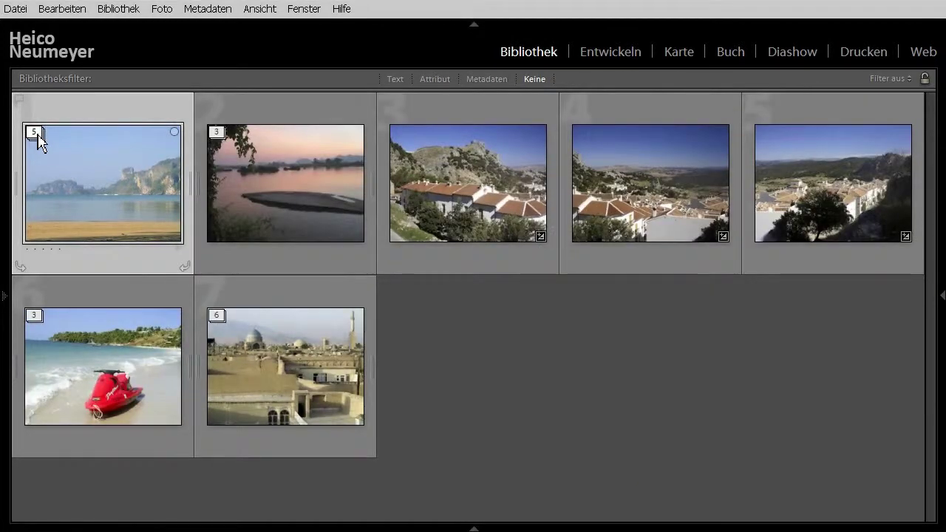
pyautogui.click(164, 10)
pyautogui.moveTo(226, 137)
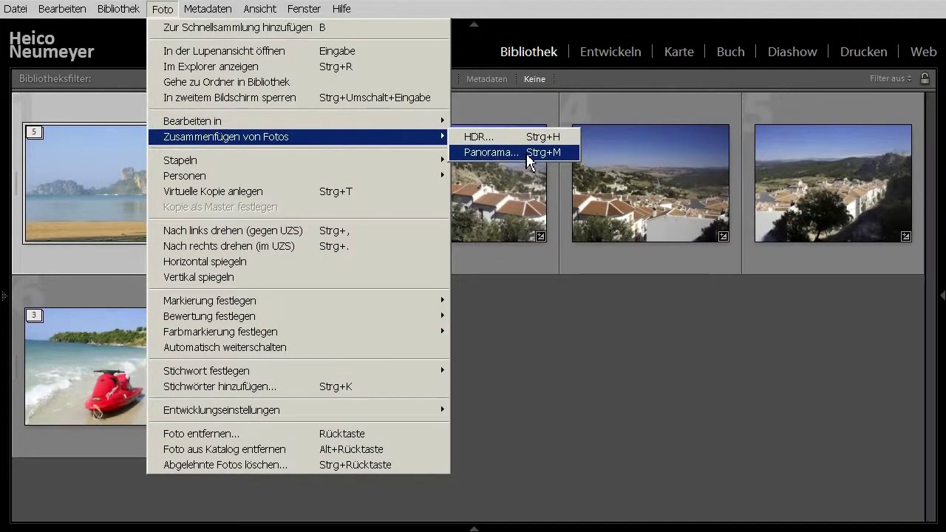
pyautogui.click(521, 154)
pyautogui.rightClick(85, 136)
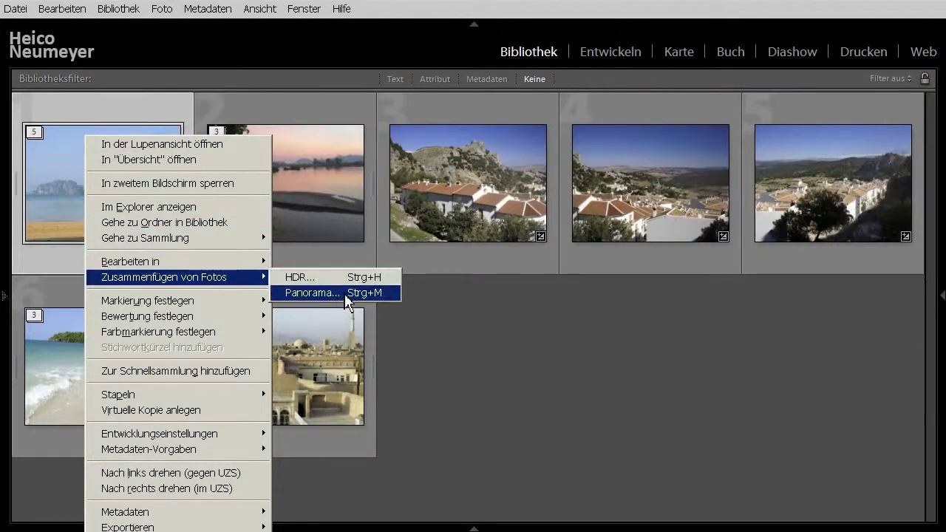
pyautogui.moveTo(164, 277)
pyautogui.click(344, 292)
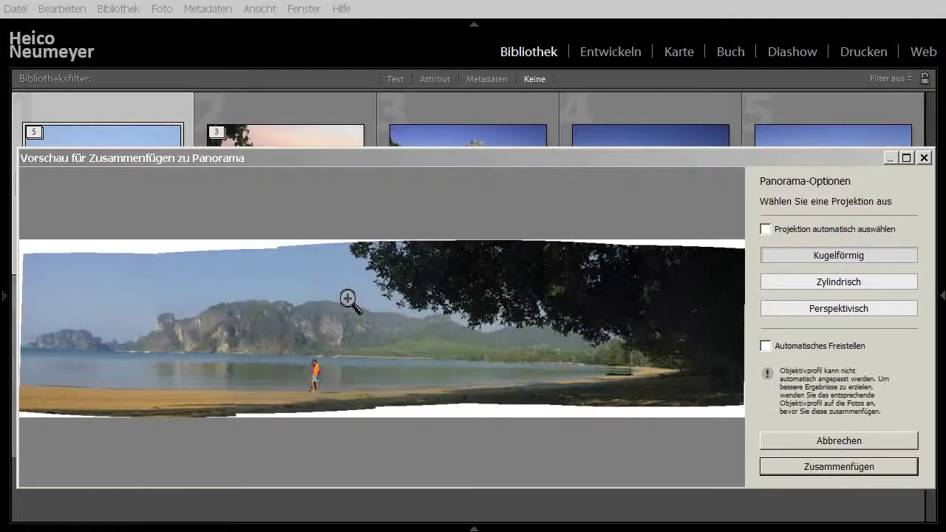
pyautogui.click(892, 443)
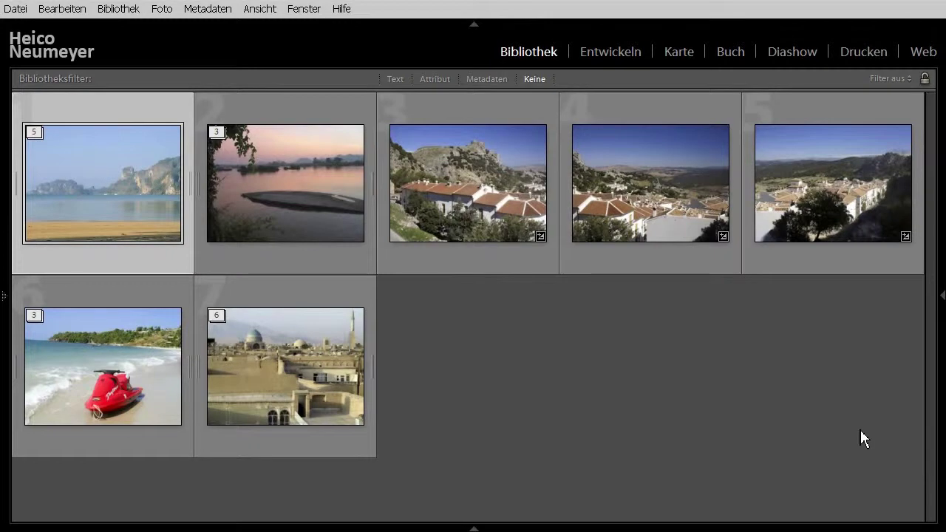
# Step: Hold Shift and choose Panorama for village photos 3–5 to merge them without a preview
pyautogui.click(456, 208)
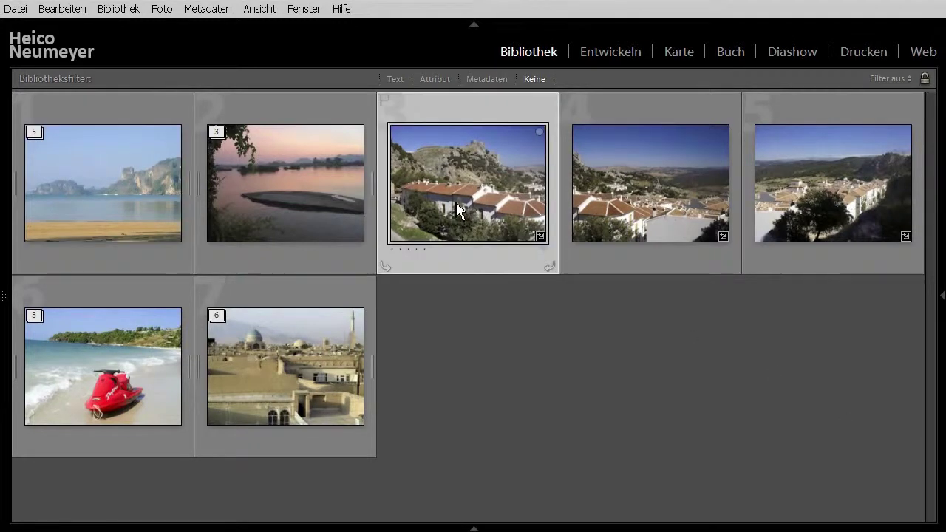
pyautogui.keyDown('shift'); pyautogui.click(795, 191); pyautogui.keyUp('shift')
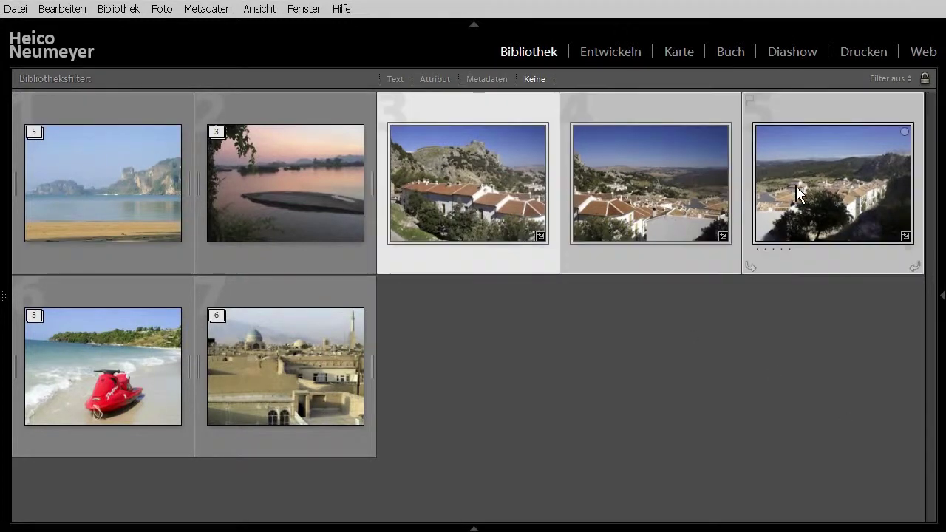
pyautogui.press('shift')
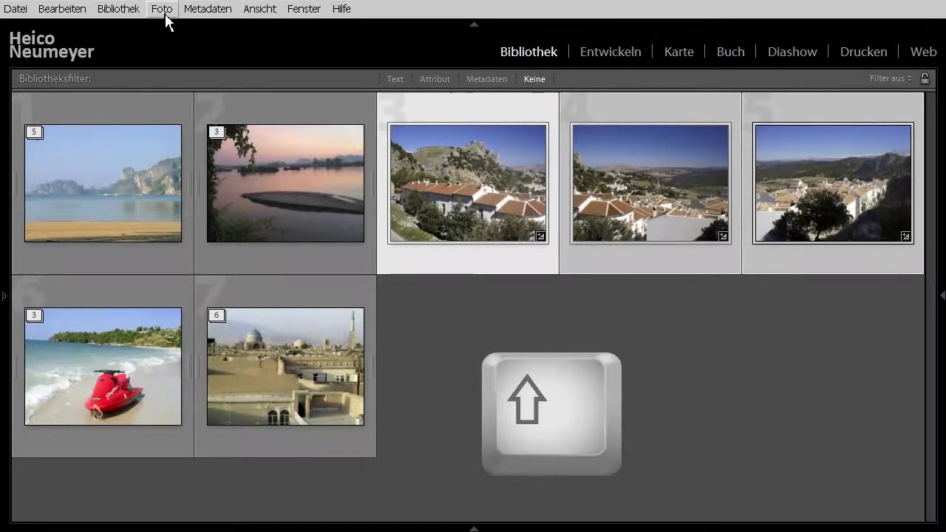
pyautogui.click(164, 10)
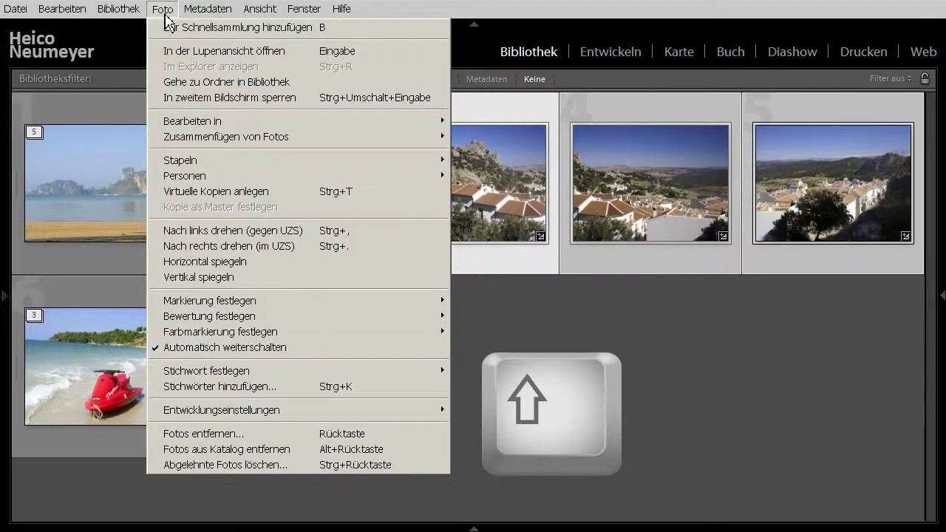
pyautogui.moveTo(226, 136)
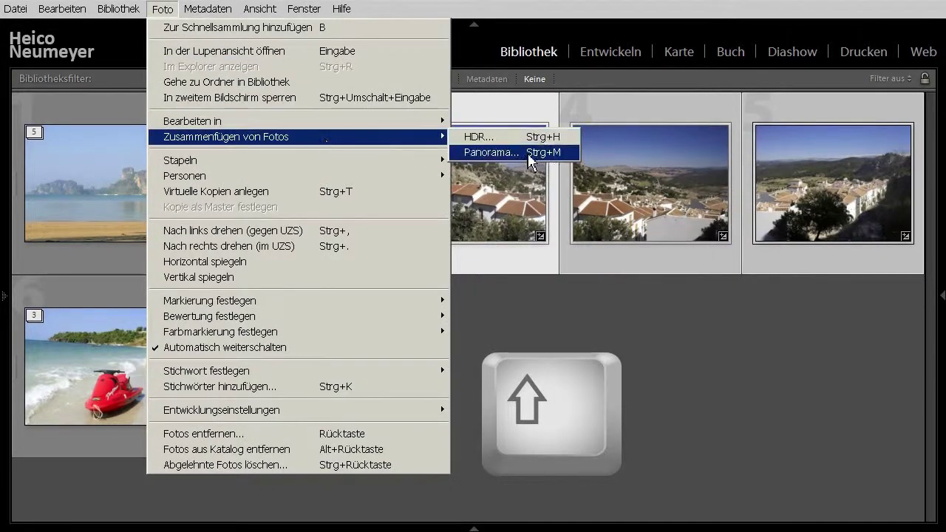
pyautogui.keyDown('shift'); pyautogui.click(529, 158); pyautogui.keyUp('shift')
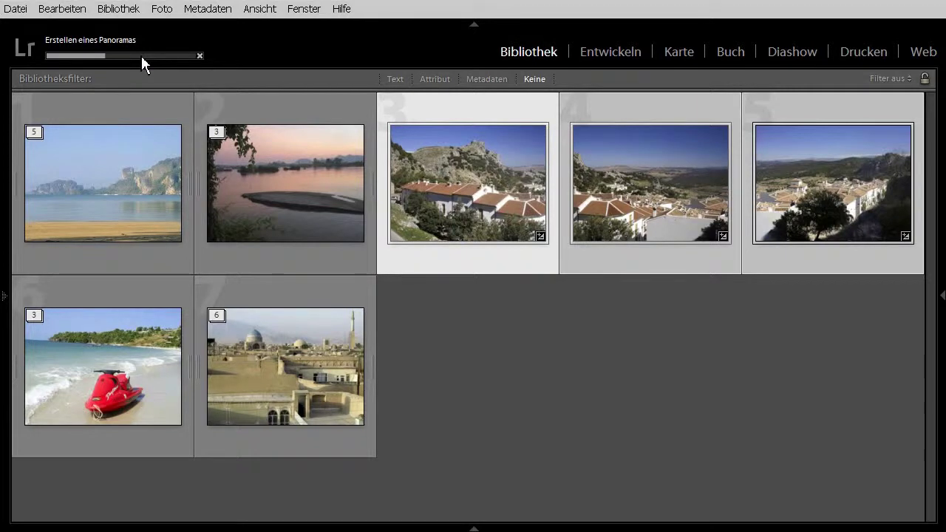
# Step: Check the panorama creation progress, then open the village panorama in Loupe view
pyautogui.click(121, 44)
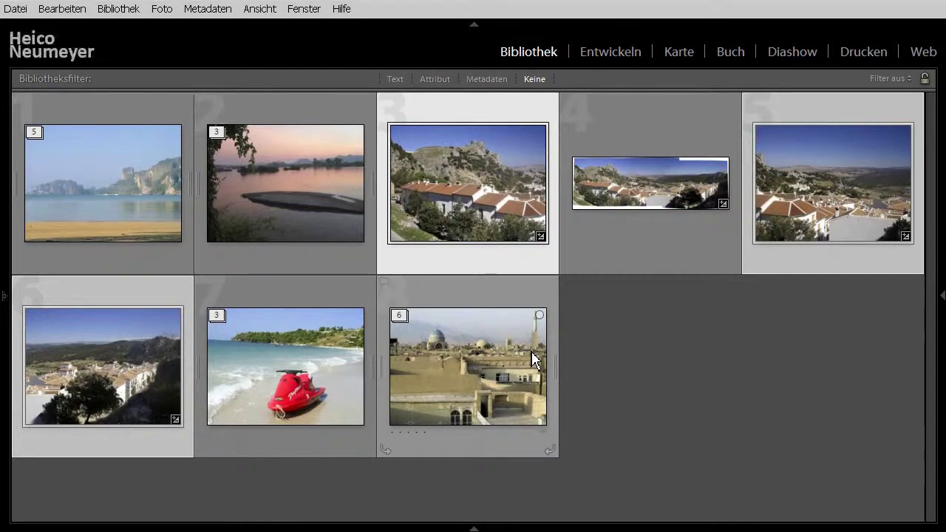
pyautogui.doubleClick(628, 201)
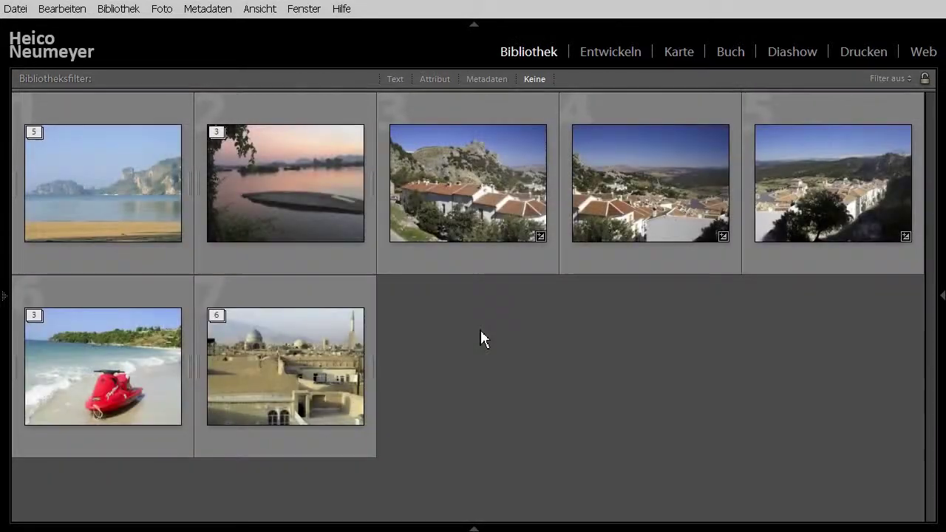
# Step: Select the three village photos and choose Foto > Zusammenfügen von Fotos > Panorama…
pyautogui.click(478, 231)
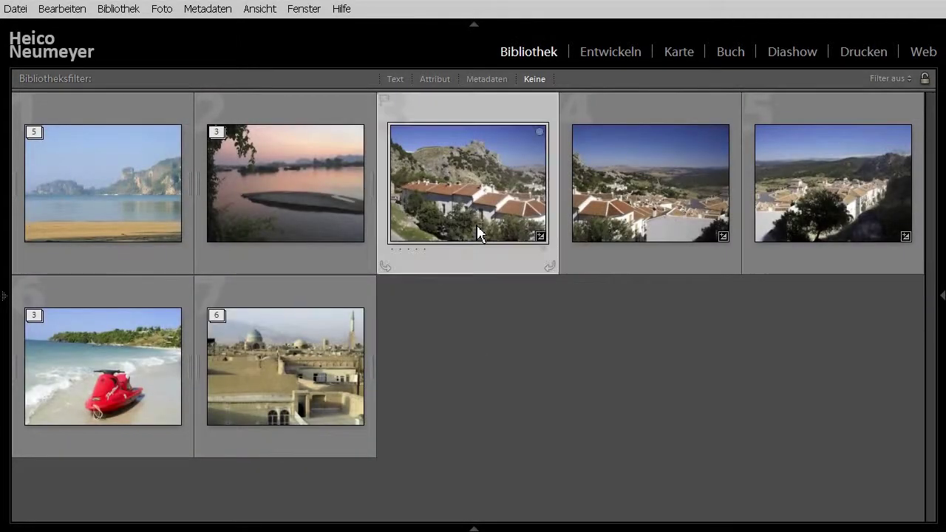
pyautogui.keyDown('shift'); pyautogui.click(758, 166); pyautogui.keyUp('shift')
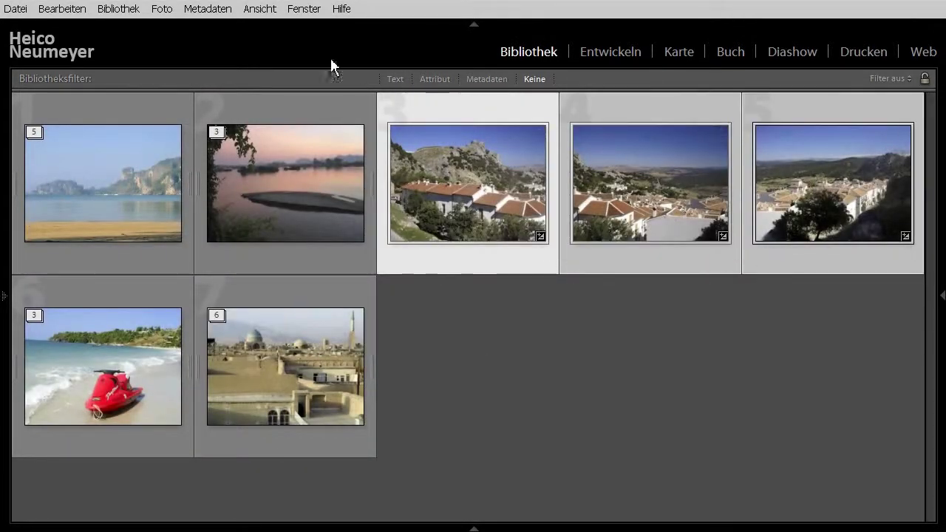
pyautogui.click(162, 9)
pyautogui.moveTo(225, 137)
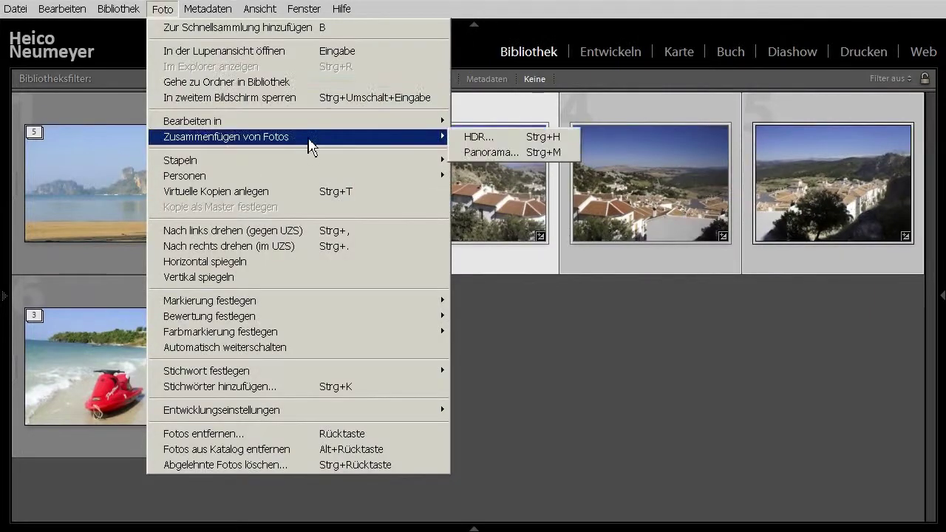
pyautogui.click(515, 153)
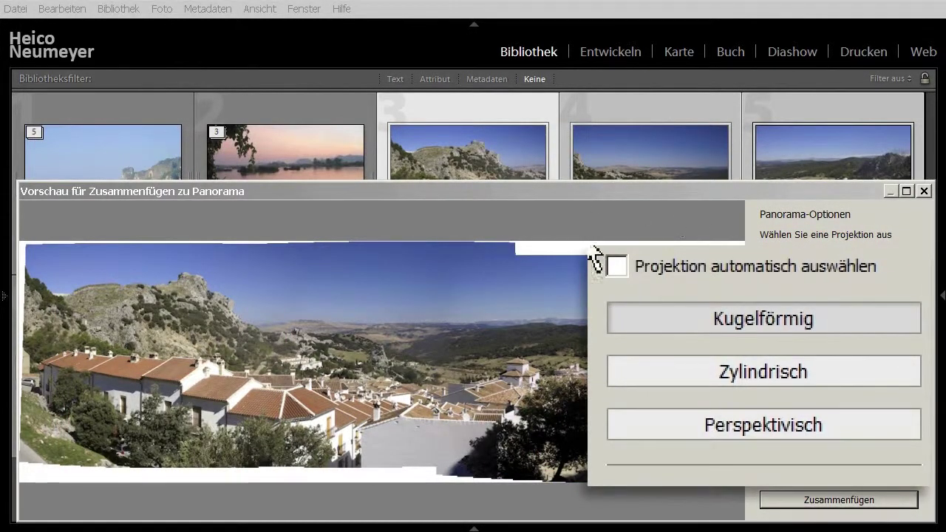
# Step: Preview the Zylindrisch and Perspektivisch projections, then enable Projektion automatisch auswählen
pyautogui.click(831, 374)
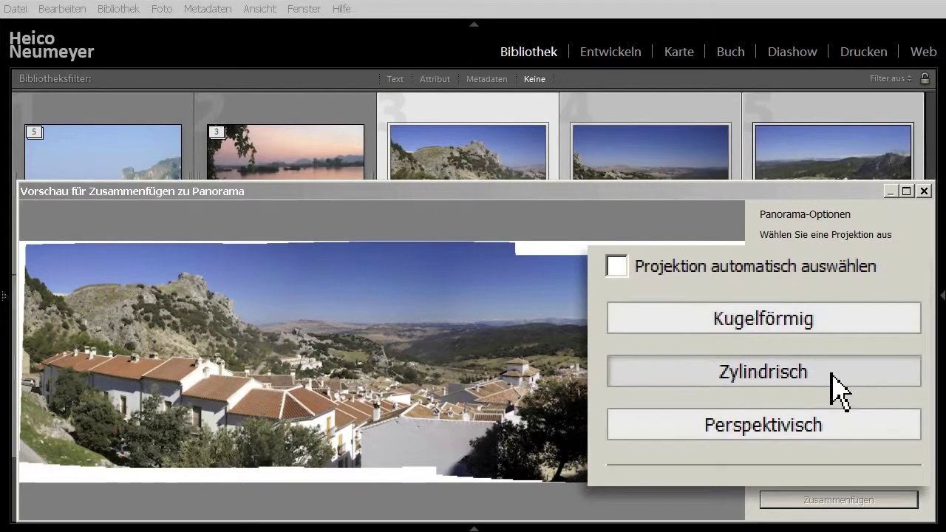
pyautogui.click(854, 434)
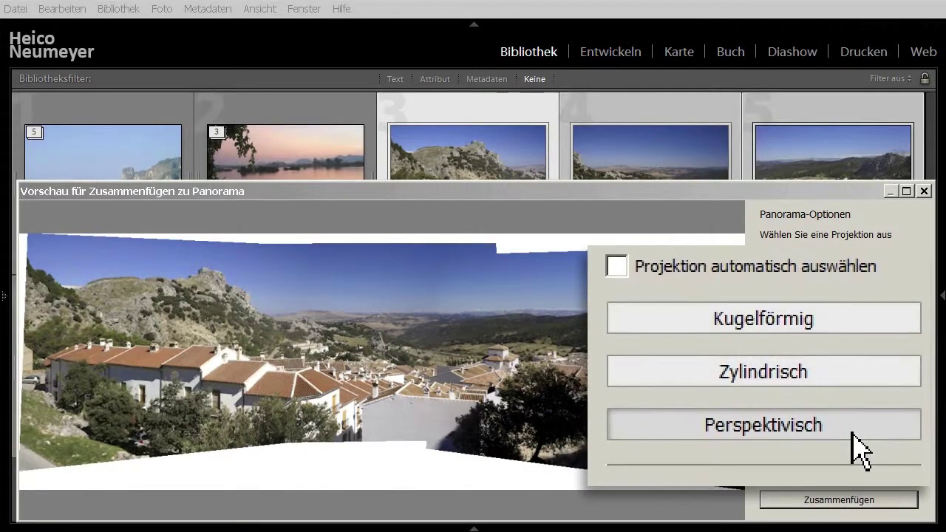
pyautogui.click(627, 279)
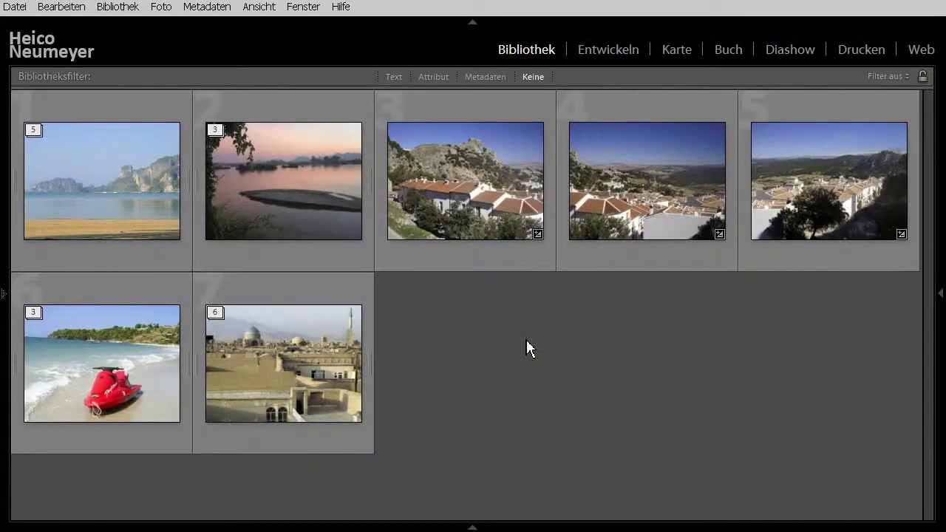
# Step: Merge the five-photo beach stack into a panorama and open the result in Loupe view
pyautogui.click(41, 136)
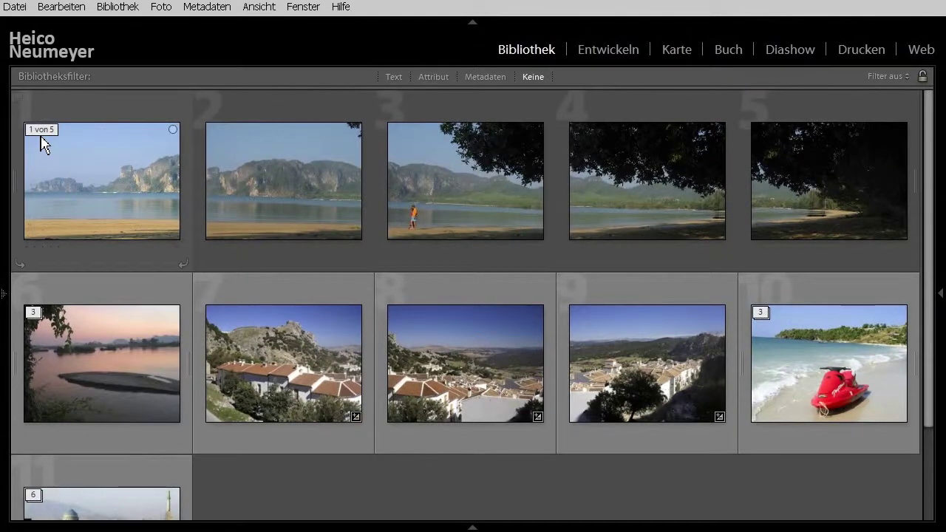
pyautogui.click(41, 132)
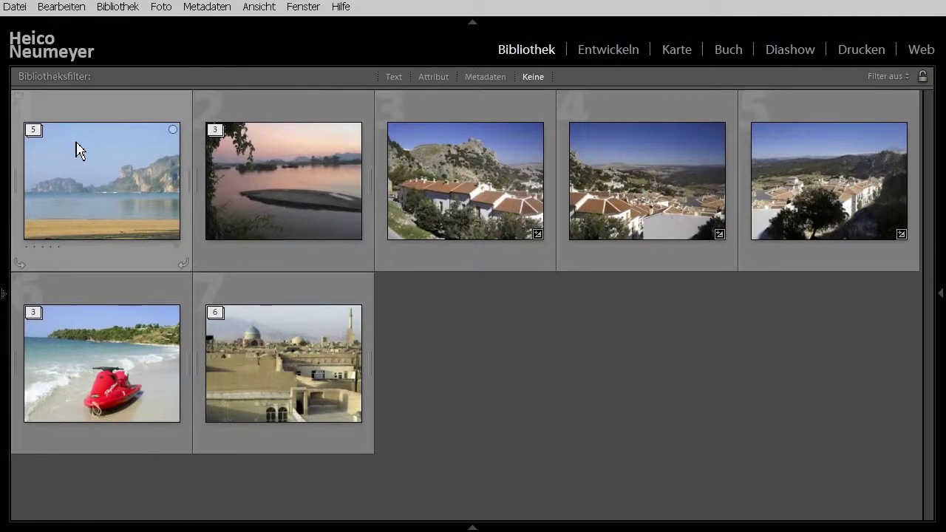
pyautogui.click(76, 148)
pyautogui.click(162, 7)
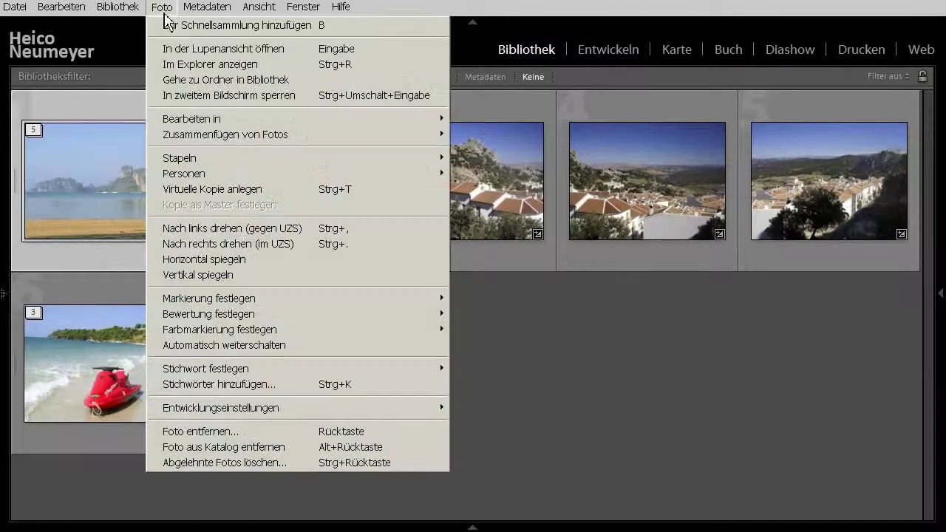
pyautogui.moveTo(225, 134)
pyautogui.click(488, 150)
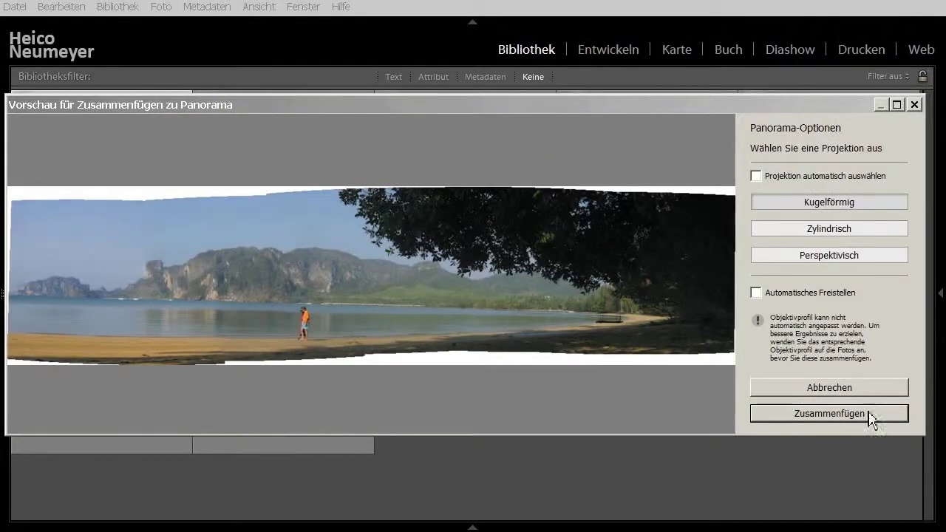
pyautogui.click(877, 420)
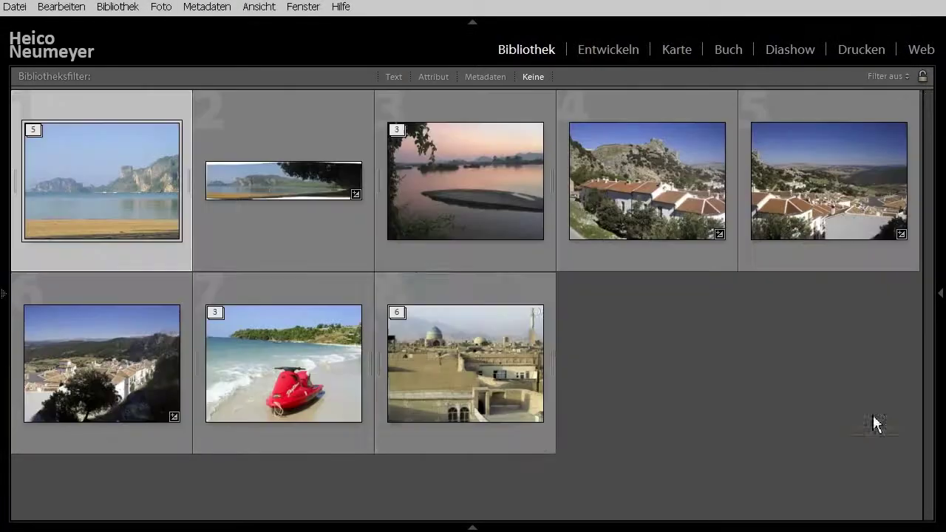
pyautogui.doubleClick(308, 202)
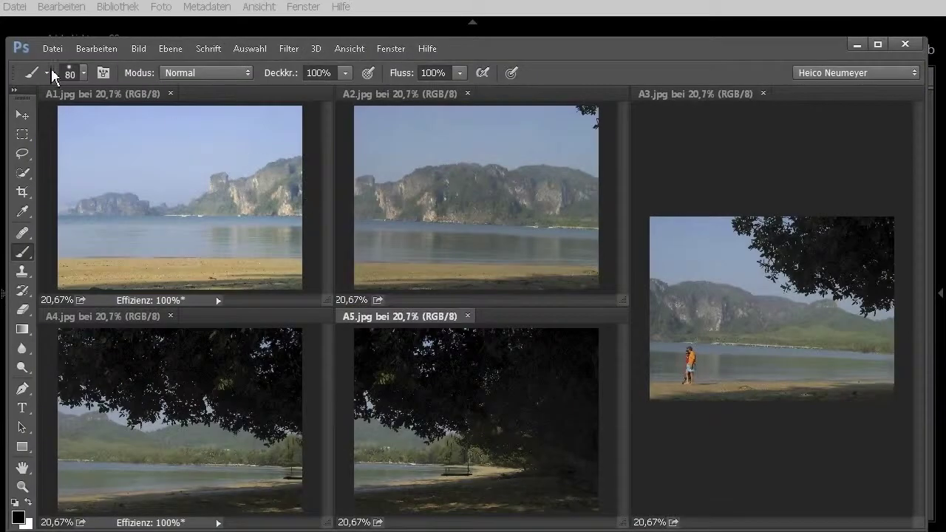
# Step: Open Photoshop's Datei menu to reach Automatisieren > Photomerge for photos A1 to A5
pyautogui.click(62, 49)
pyautogui.moveTo(86, 448)
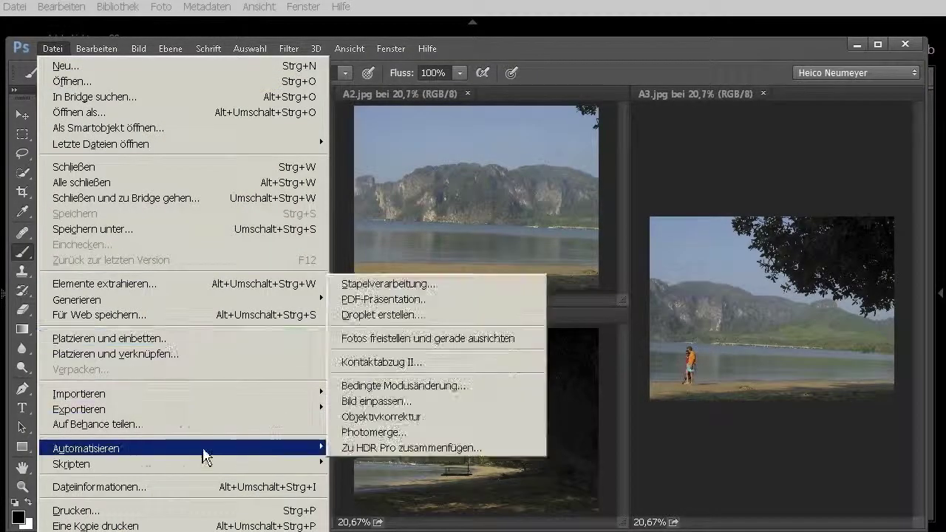
# Step: Stitch the beach photos with Photomerge using the Kugelförmig (spherical) layout
pyautogui.click(405, 434)
pyautogui.click(204, 240)
pyautogui.click(728, 70)
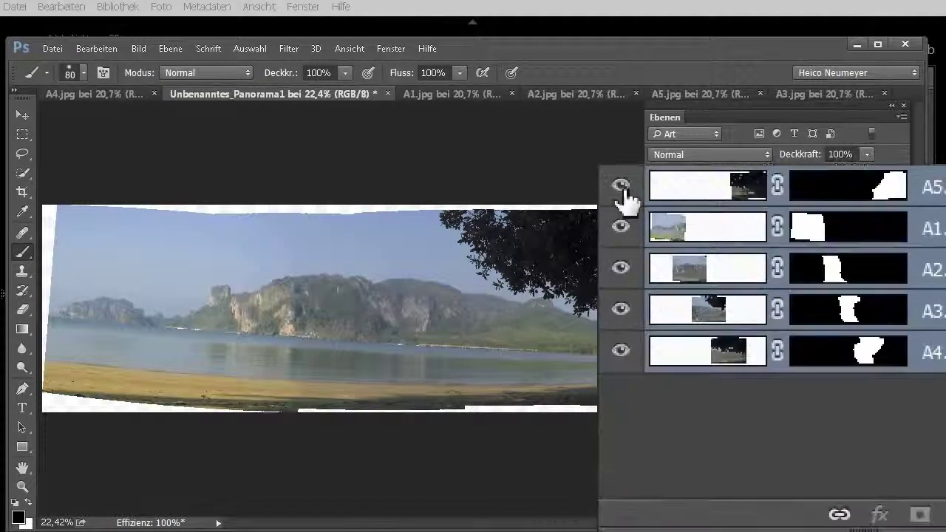
# Step: Hide layers A1 and A2 and disable A3's layer mask to reveal the couple
pyautogui.click(621, 229)
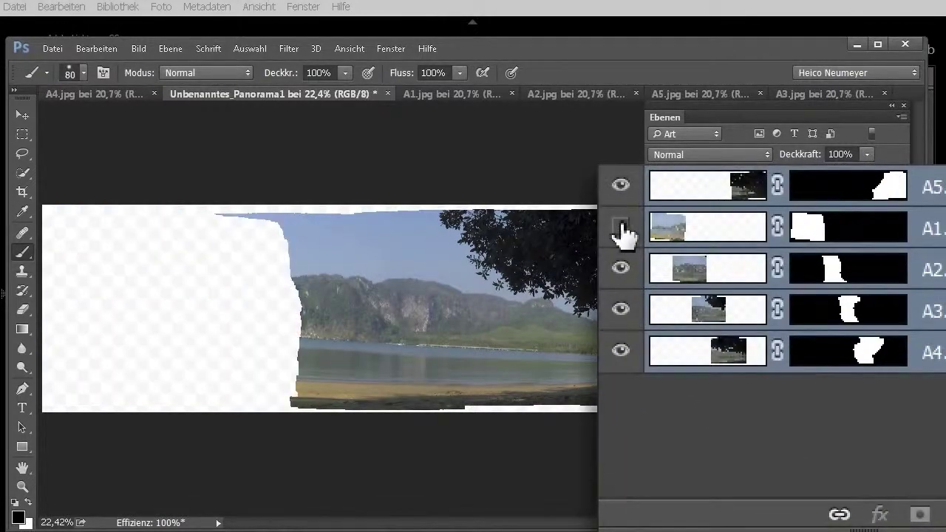
pyautogui.click(621, 267)
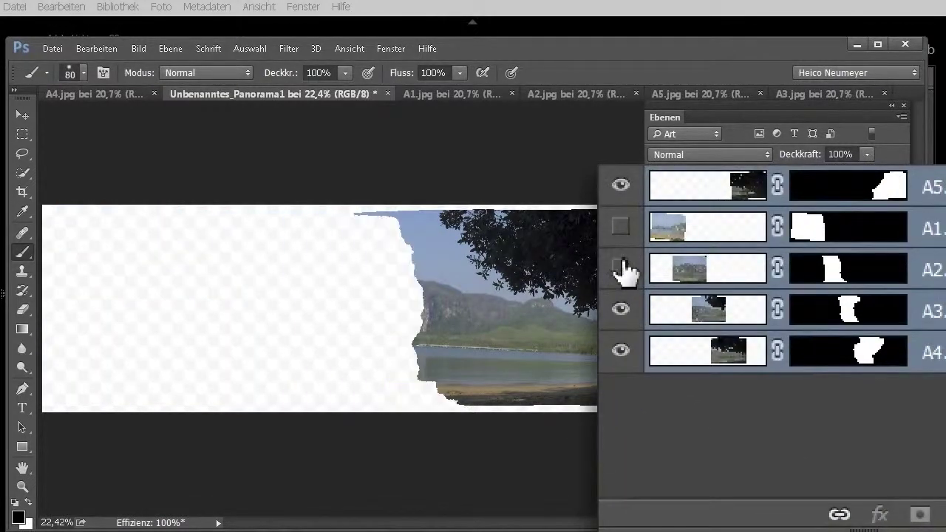
pyautogui.keyDown('shift'); pyautogui.click(846, 311); pyautogui.keyUp('shift')
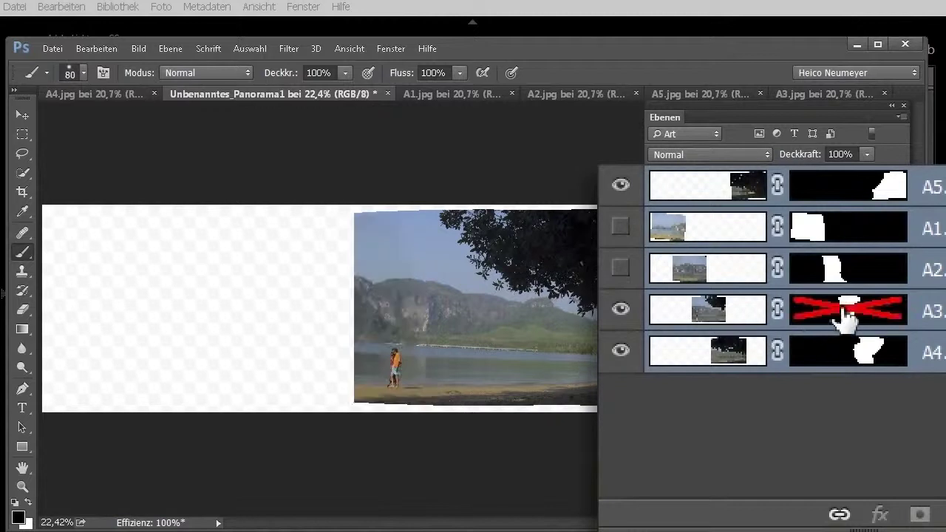
pyautogui.click(28, 156)
# Step: Lasso the walking couple and copy them with Auf eine Ebene reduziert kopieren
pyautogui.moveTo(308, 287); pyautogui.dragTo(550, 426)
pyautogui.keyDown('ctrl'); pyautogui.click(551, 426); pyautogui.keyUp('ctrl')
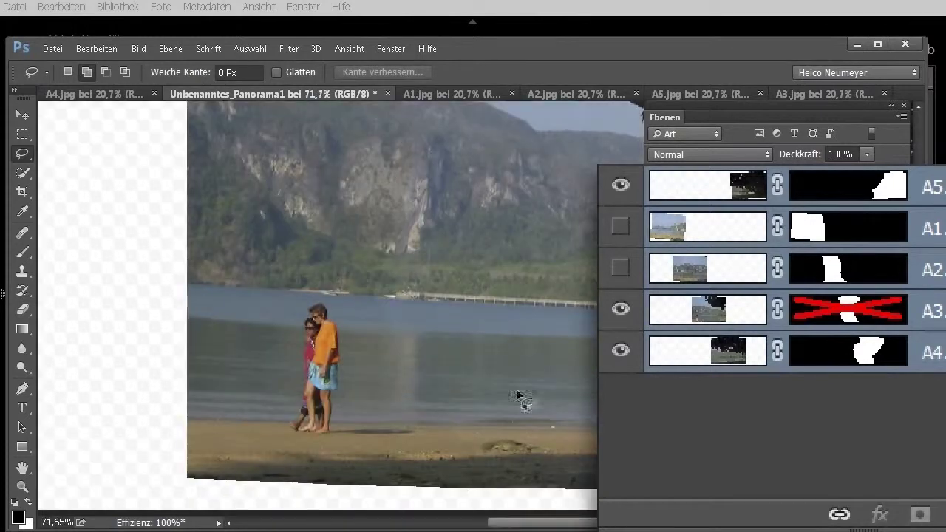
pyautogui.moveTo(314, 300); pyautogui.dragTo(353, 418)
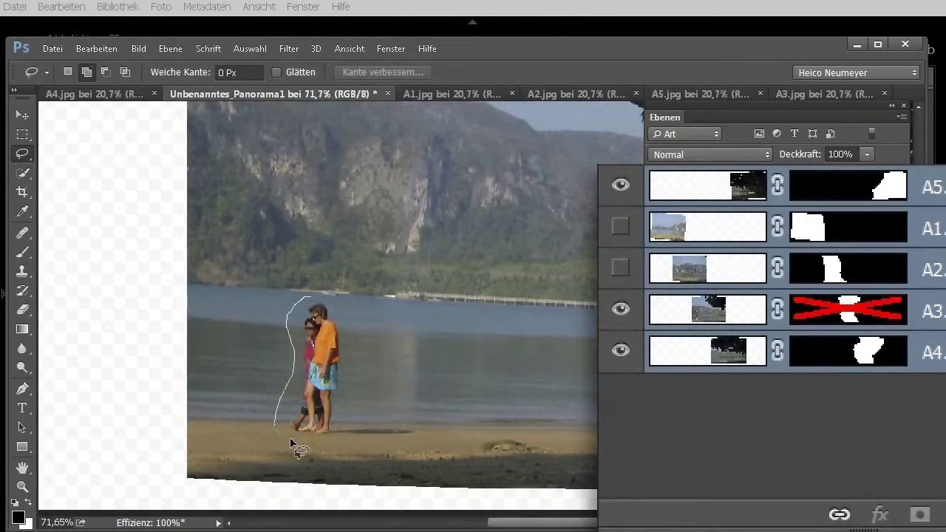
pyautogui.moveTo(355, 419); pyautogui.dragTo(311, 295)
pyautogui.click(102, 55)
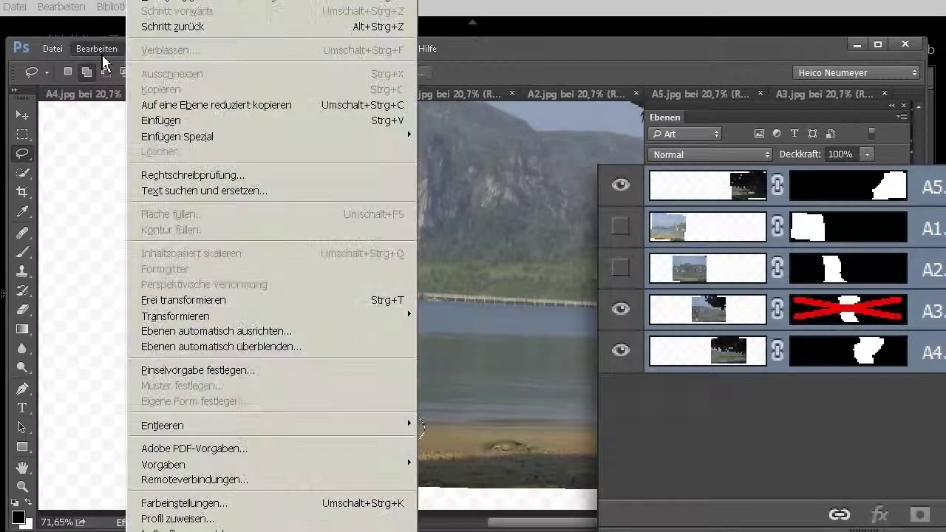
pyautogui.click(236, 112)
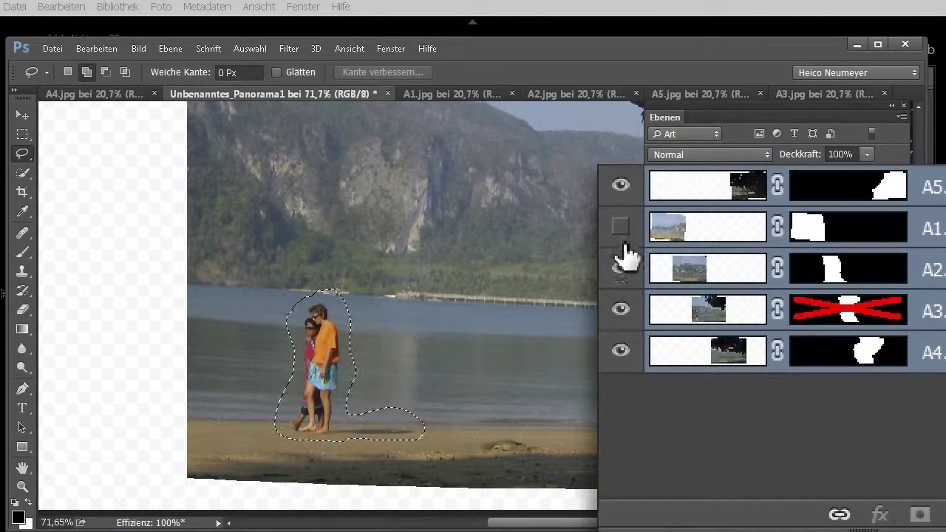
# Step: Show A1 and A2, paste the couple above A5 as Ebene 1, and brush-mask its edges
pyautogui.moveTo(620, 268); pyautogui.dragTo(620, 226)
pyautogui.click(698, 190)
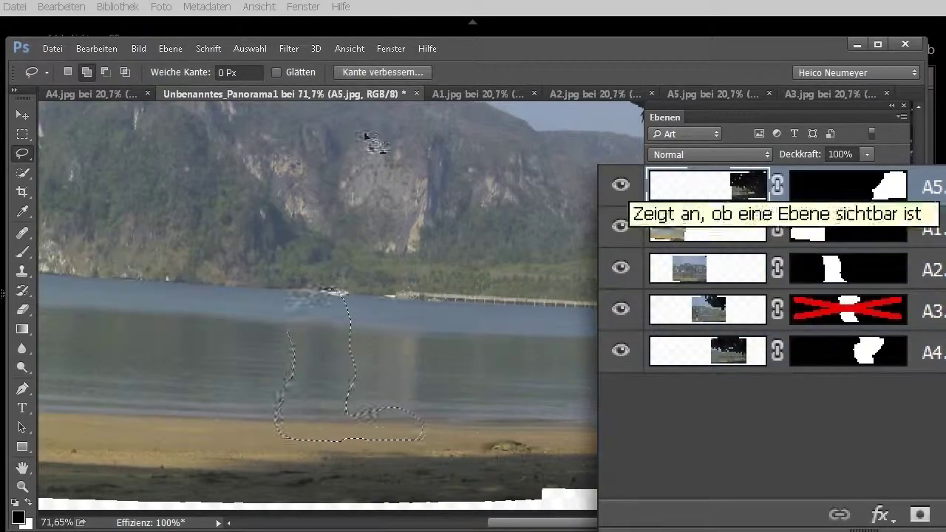
pyautogui.click(98, 49)
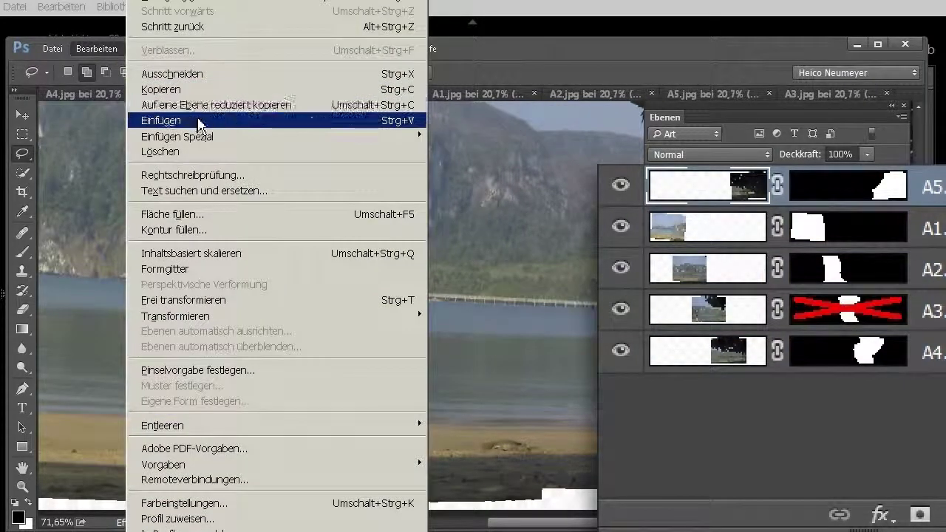
pyautogui.click(196, 120)
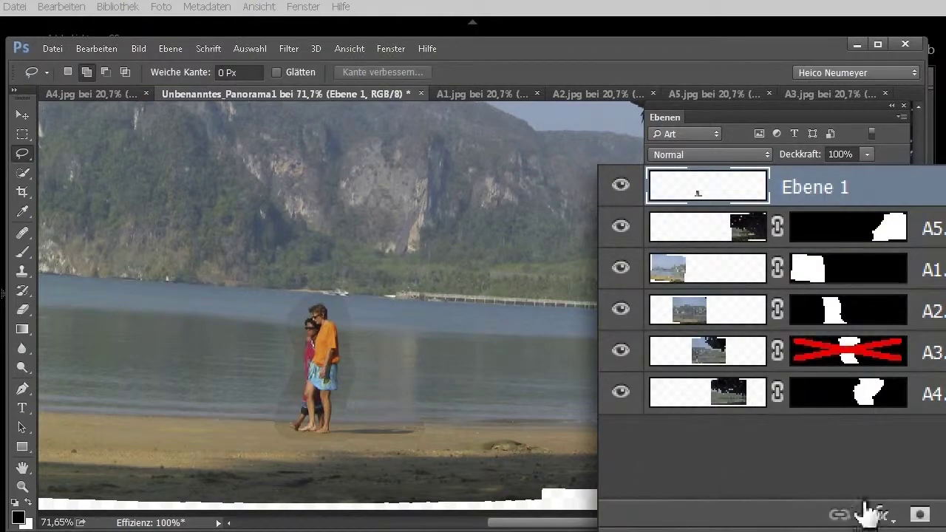
pyautogui.click(919, 515)
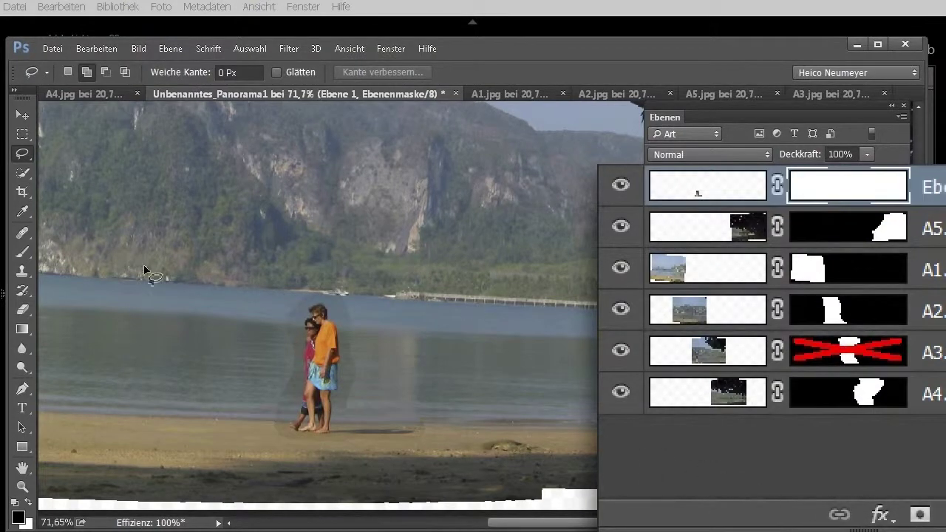
pyautogui.click(29, 253)
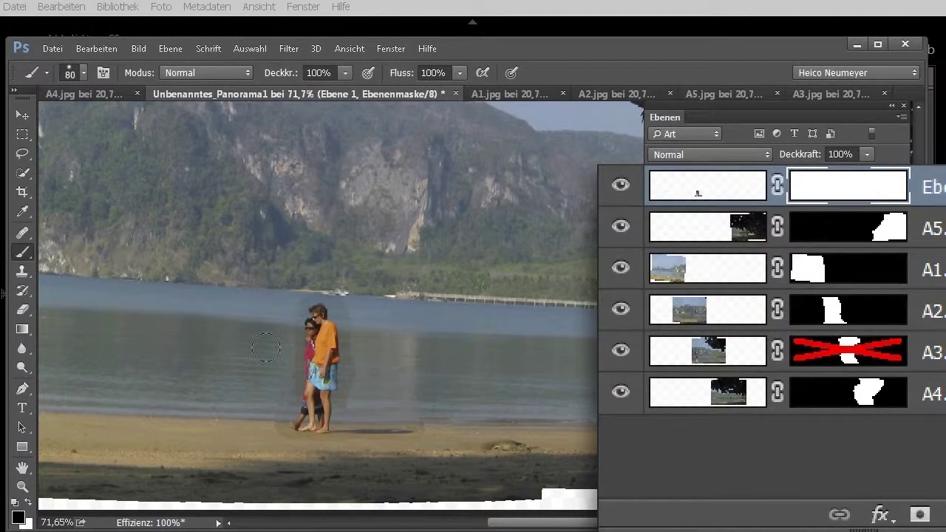
pyautogui.moveTo(347, 370); pyautogui.dragTo(271, 441)
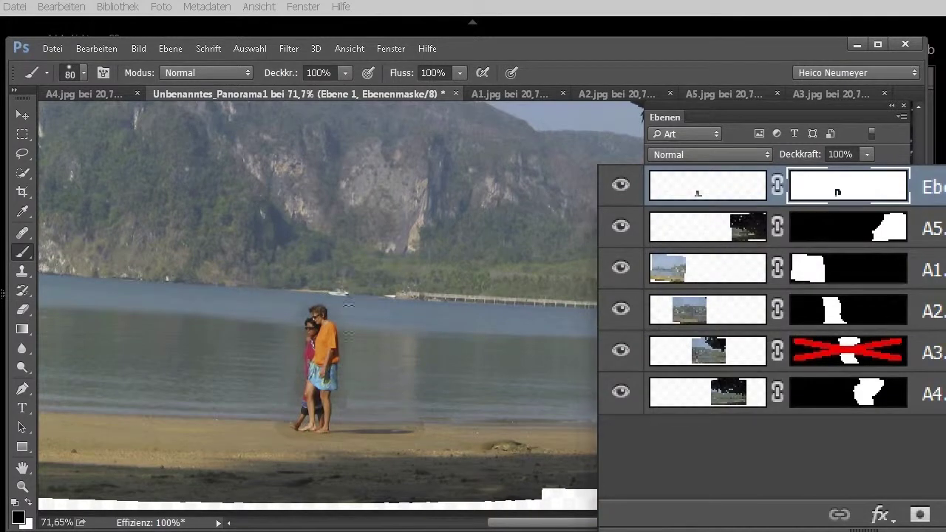
# Step: Show the Layers panel with thumbnails cropped to layer bounds, toggling Ebene 1 to compare
pyautogui.hotkey('ctrl', '0')
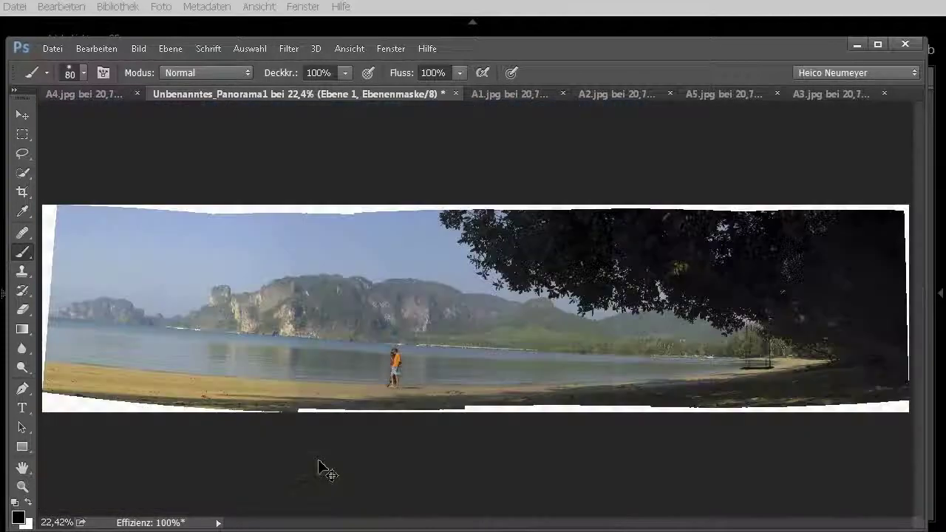
pyautogui.press('F7')
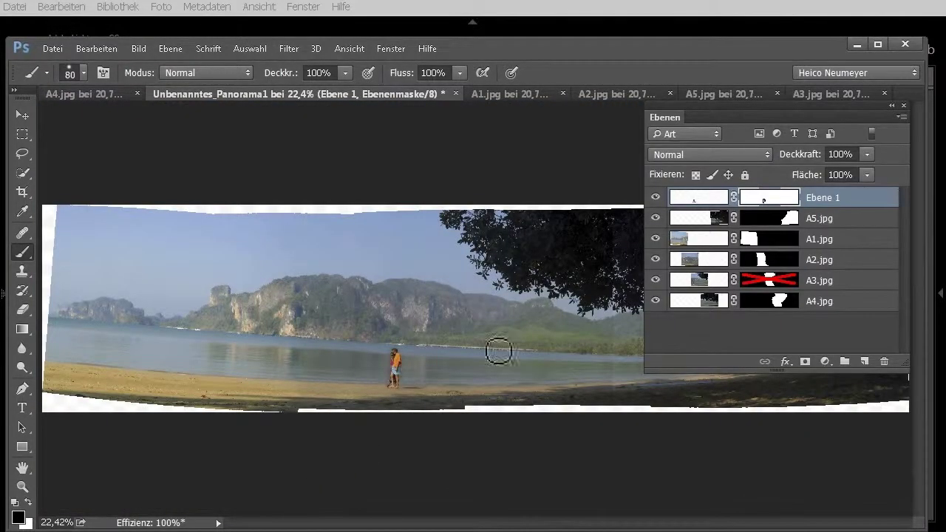
pyautogui.click(655, 198)
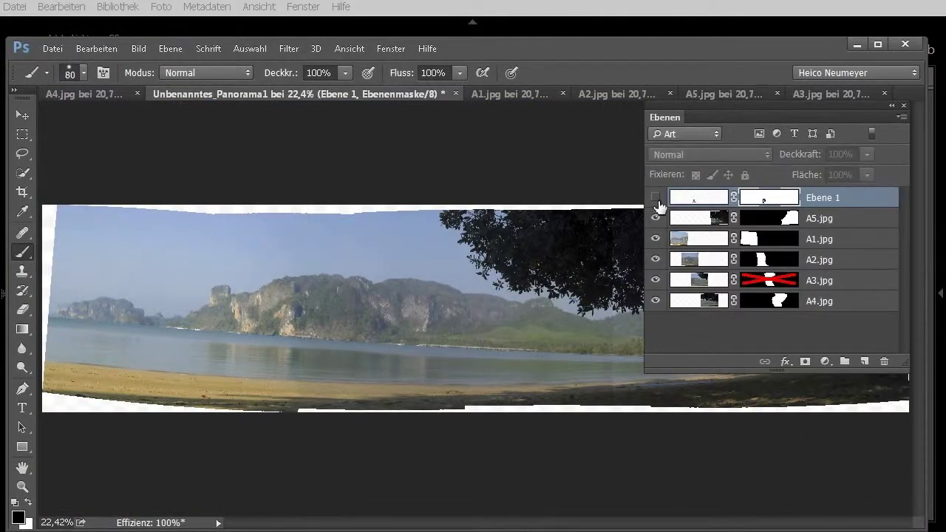
pyautogui.click(655, 198)
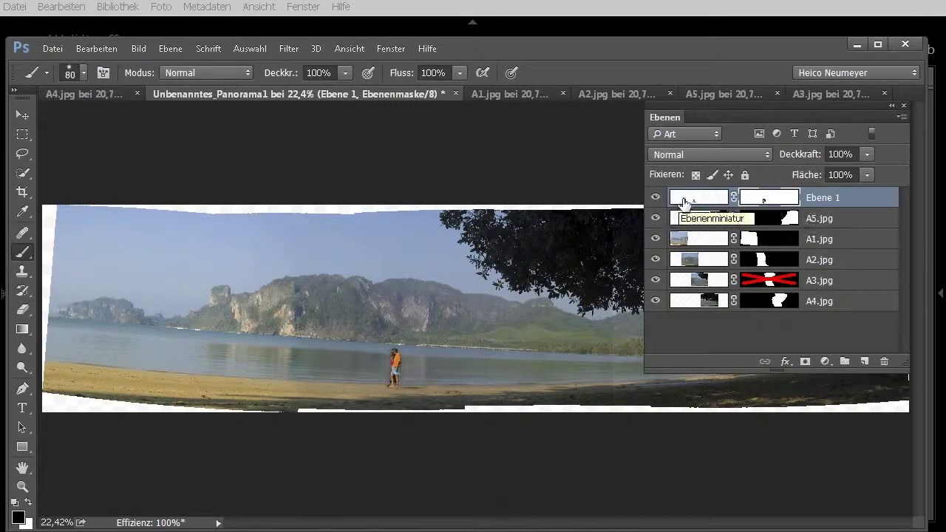
pyautogui.rightClick(687, 200)
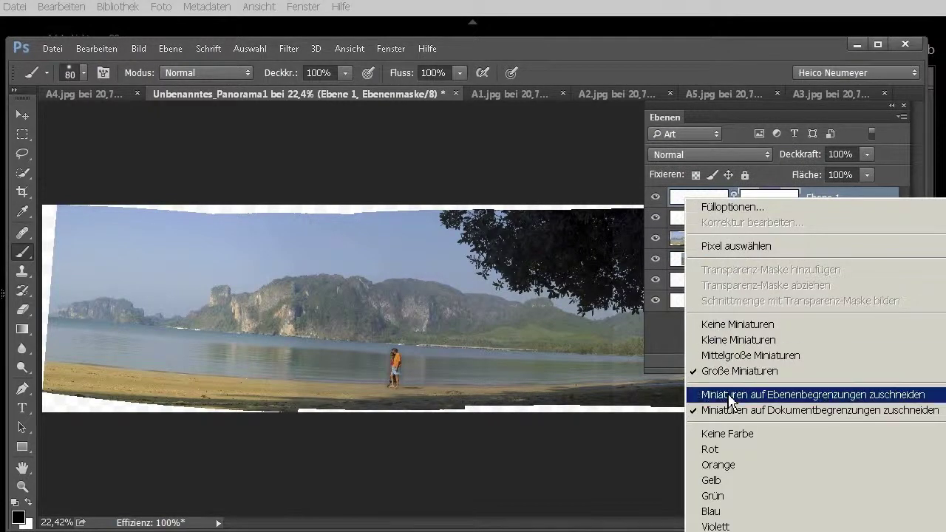
pyautogui.click(728, 393)
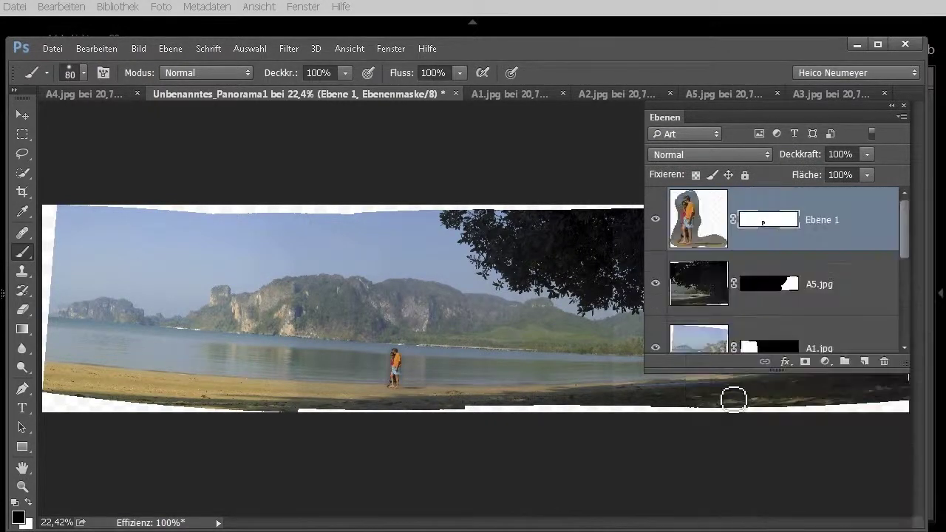
pyautogui.click(655, 220)
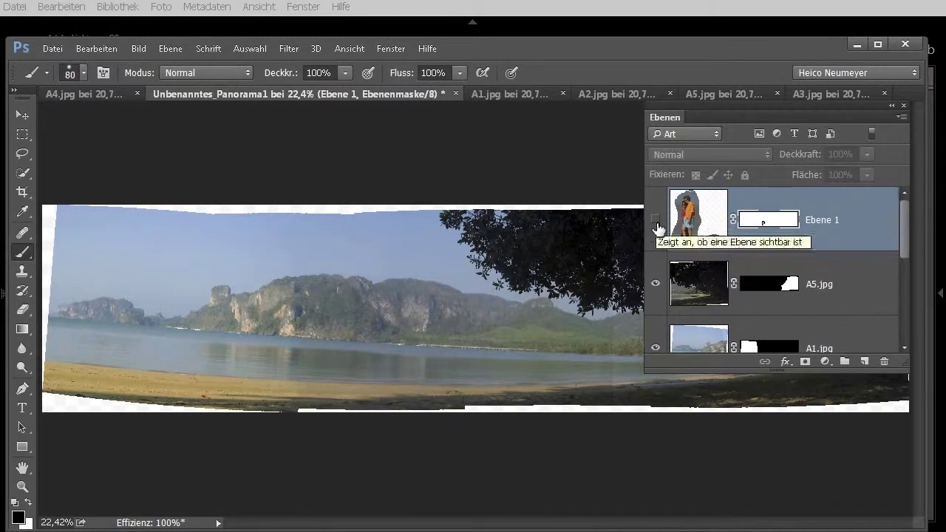
pyautogui.click(656, 220)
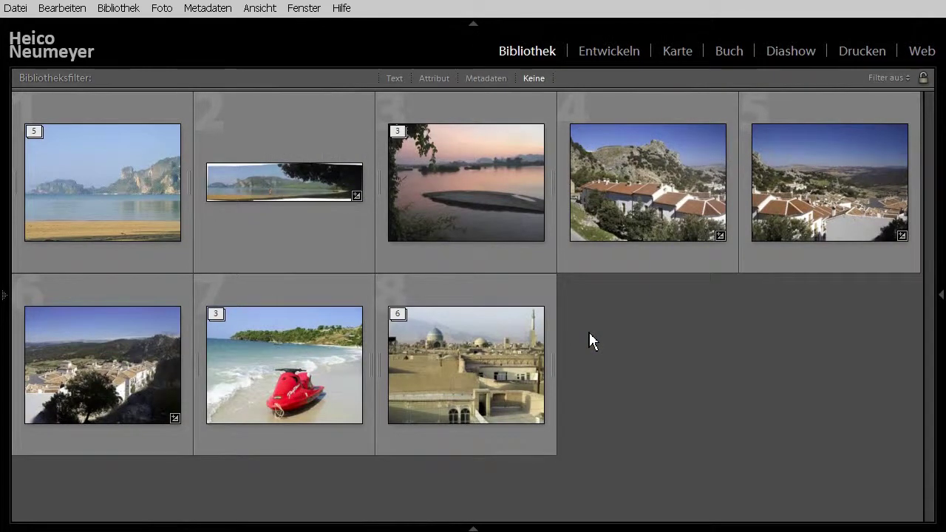
# Step: Select the A1-Pano panorama, show its cell info, and open it in Entwickeln
pyautogui.click(301, 118)
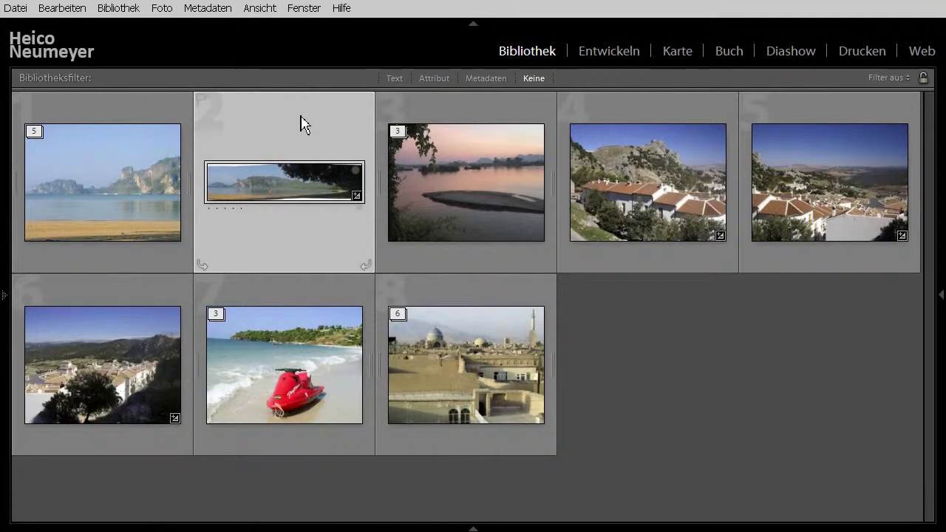
pyautogui.press('j')
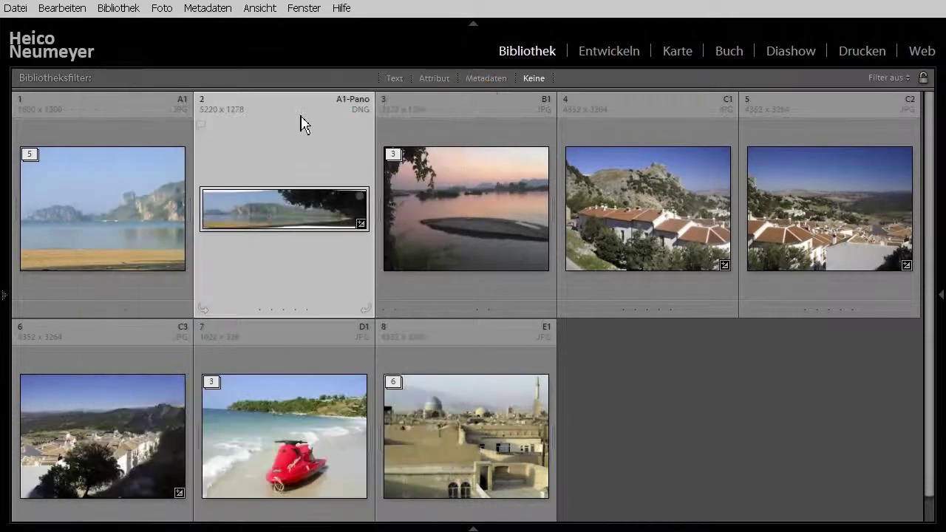
pyautogui.click(602, 58)
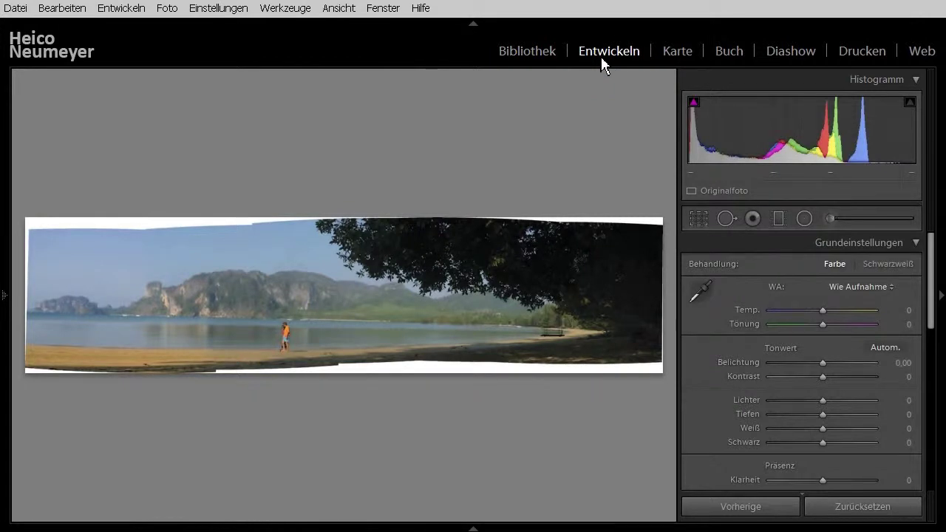
# Step: Switch back to the Bibliothek module's thumbnail grid
pyautogui.click(527, 58)
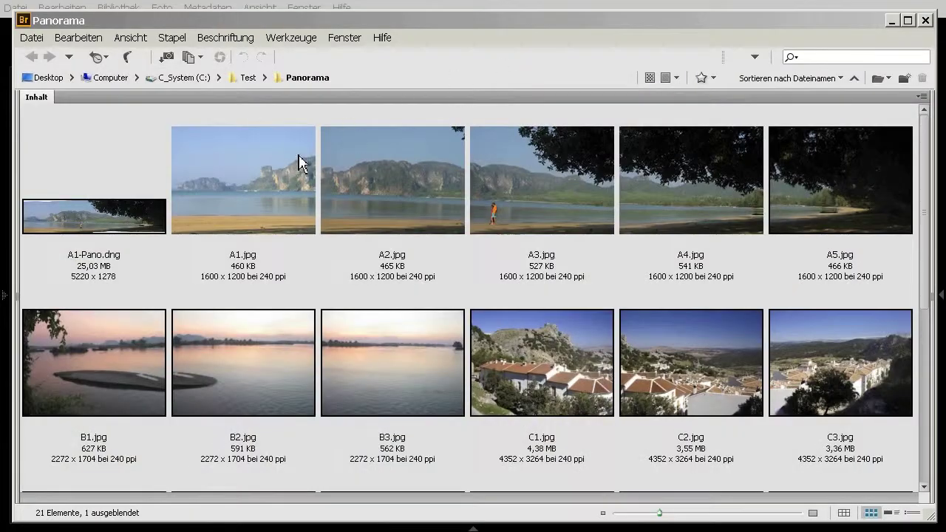
pyautogui.click(116, 227)
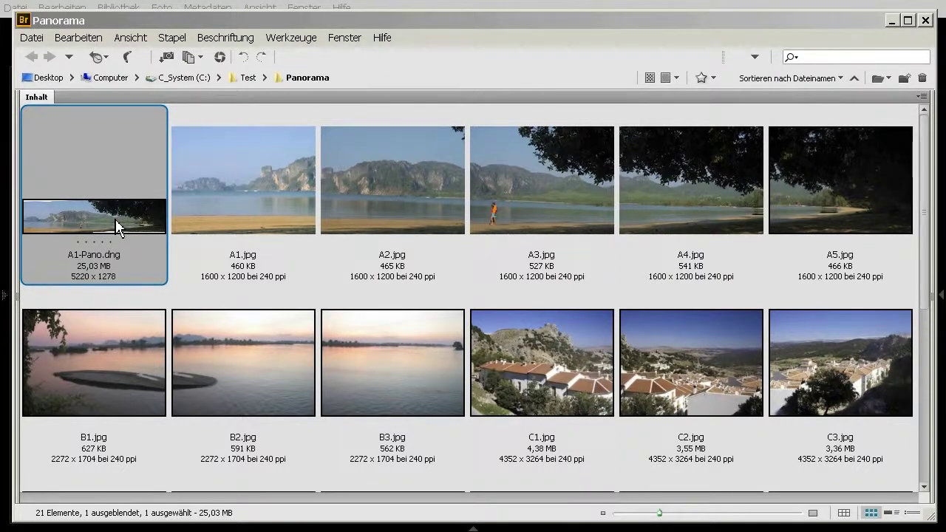
pyautogui.click(183, 40)
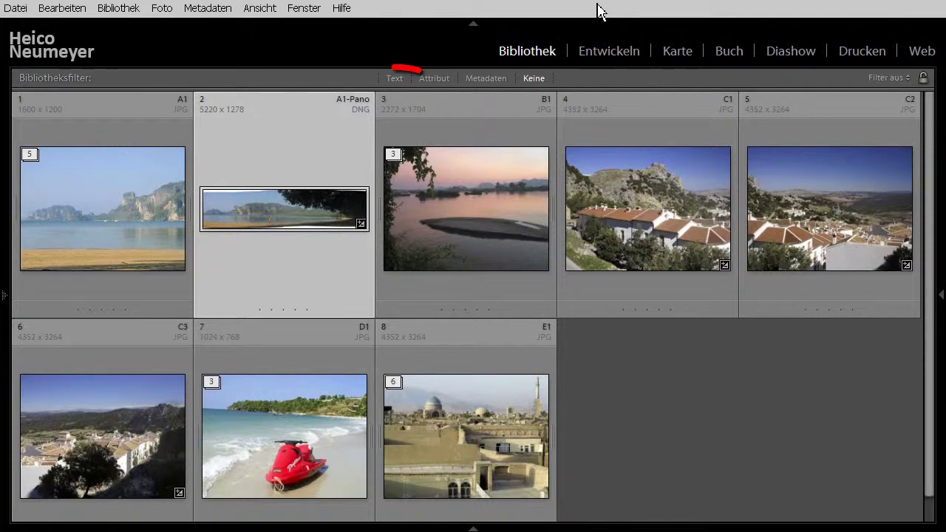
# Step: Filter the library by Dateiname 'Pano', then clear the filter to show all photos
pyautogui.click(392, 79)
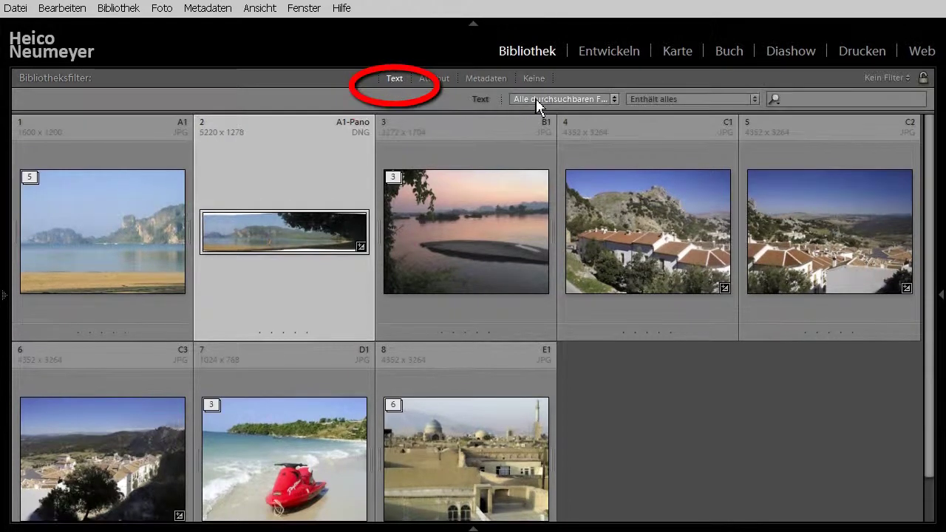
pyautogui.click(530, 99)
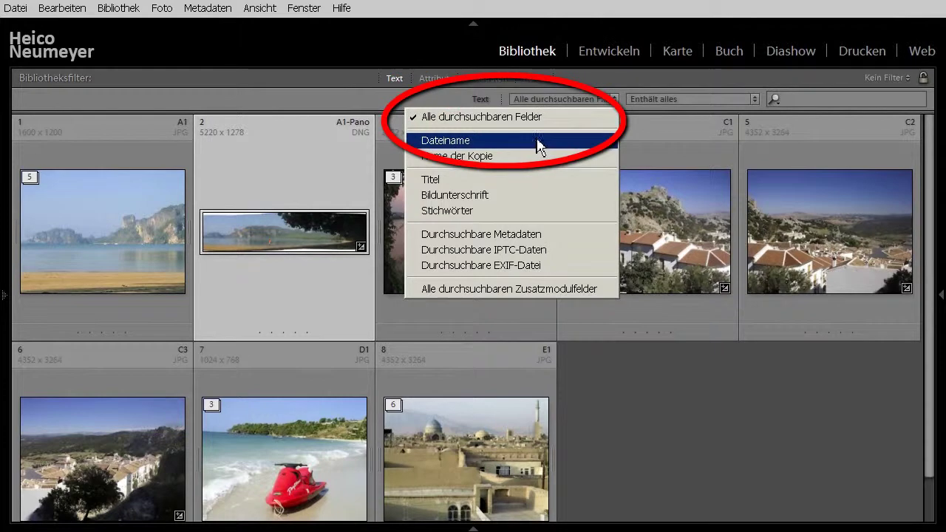
pyautogui.click(538, 140)
pyautogui.click(792, 99)
pyautogui.write('Pano')
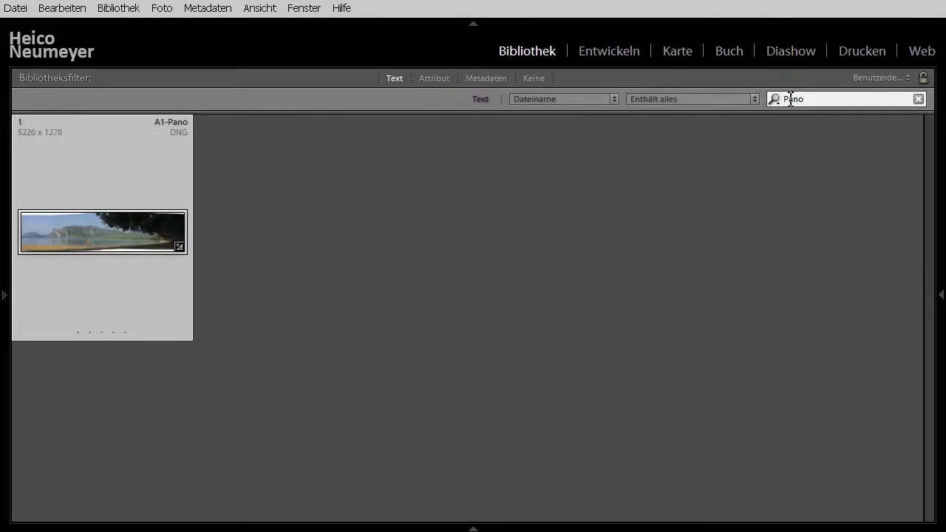
pyautogui.click(533, 79)
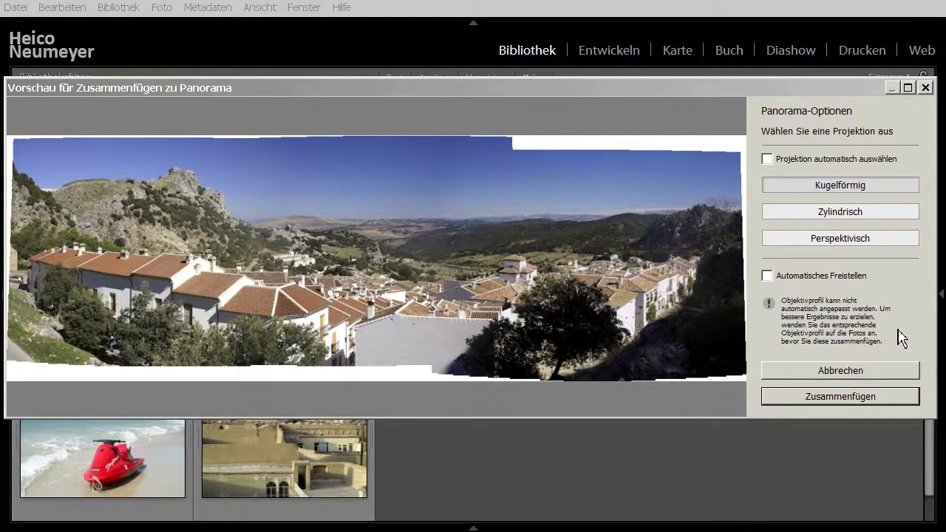
# Step: Enable Automatisches Freistellen and merge the village photos into panorama C1-Pano
pyautogui.click(767, 275)
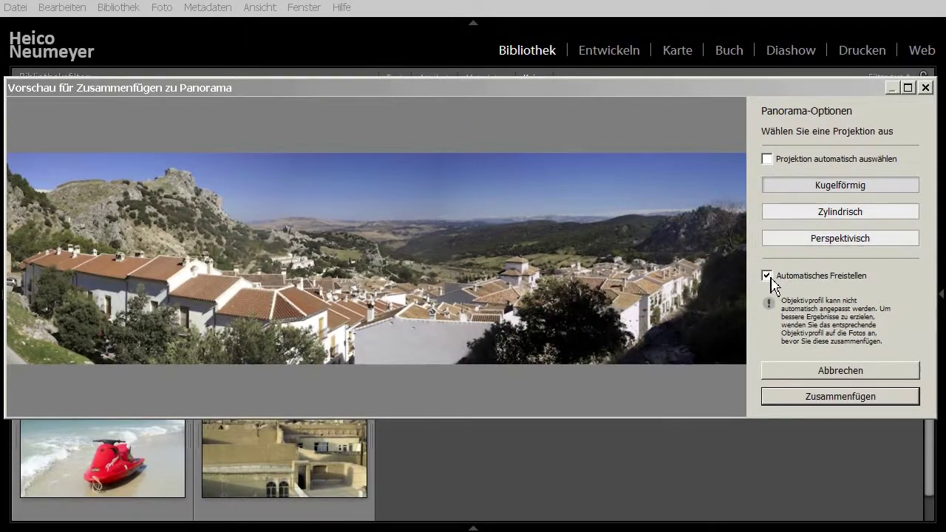
pyautogui.click(891, 400)
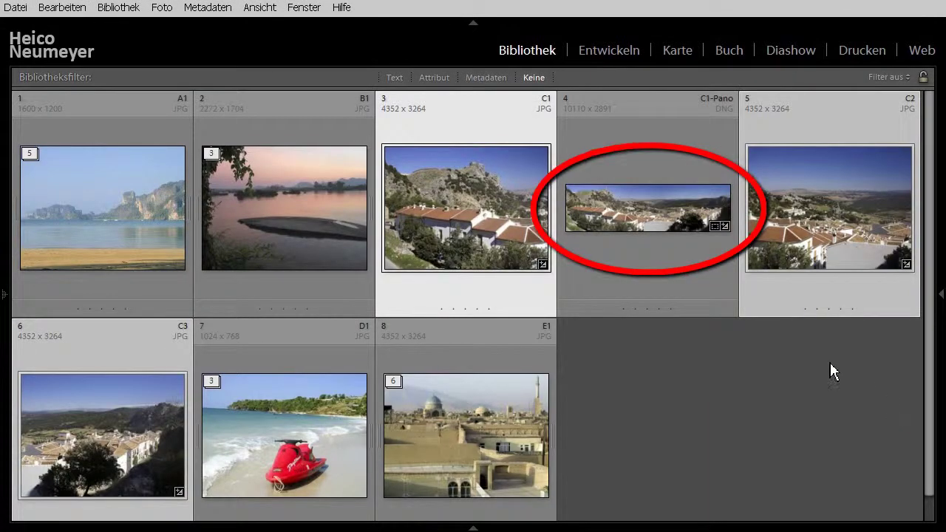
# Step: Check C1-Pano's 10110 x 2891 cropped size in Metadaten, then open it in Entwickeln
pyautogui.doubleClick(668, 233)
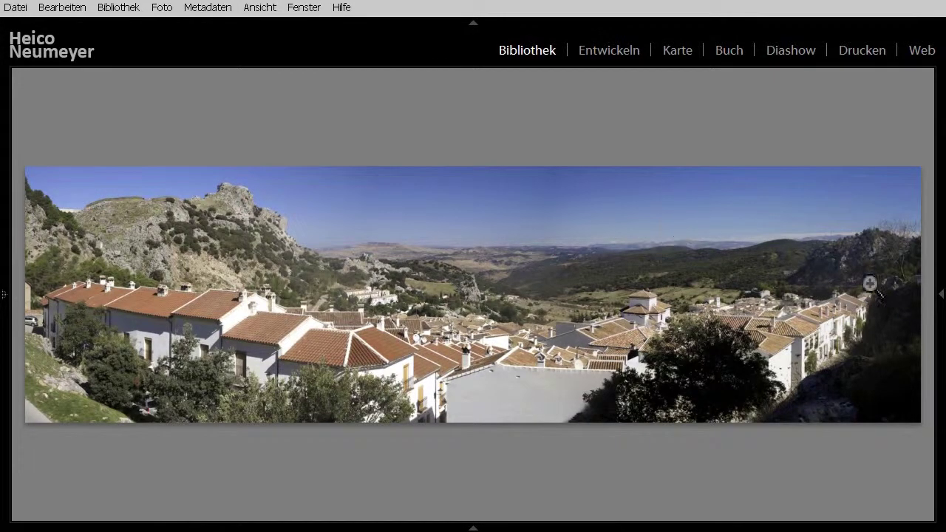
pyautogui.click(941, 296)
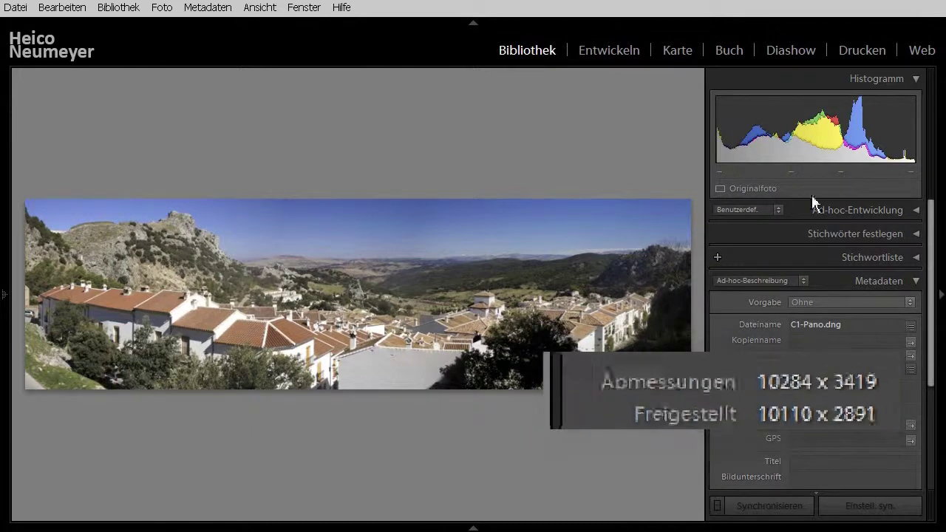
pyautogui.click(605, 53)
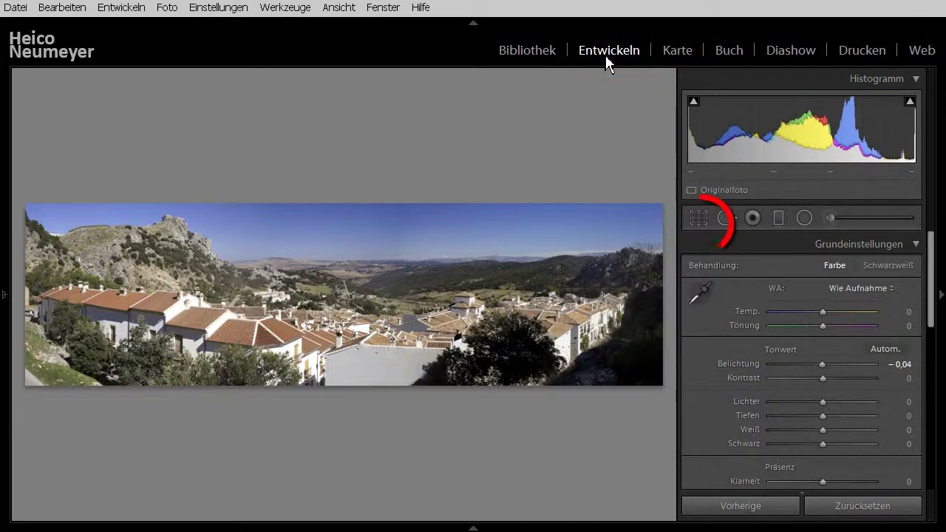
# Step: Reset C1-Pano's crop with Freistellen zurücksetzen to show the full uncropped panorama
pyautogui.click(698, 218)
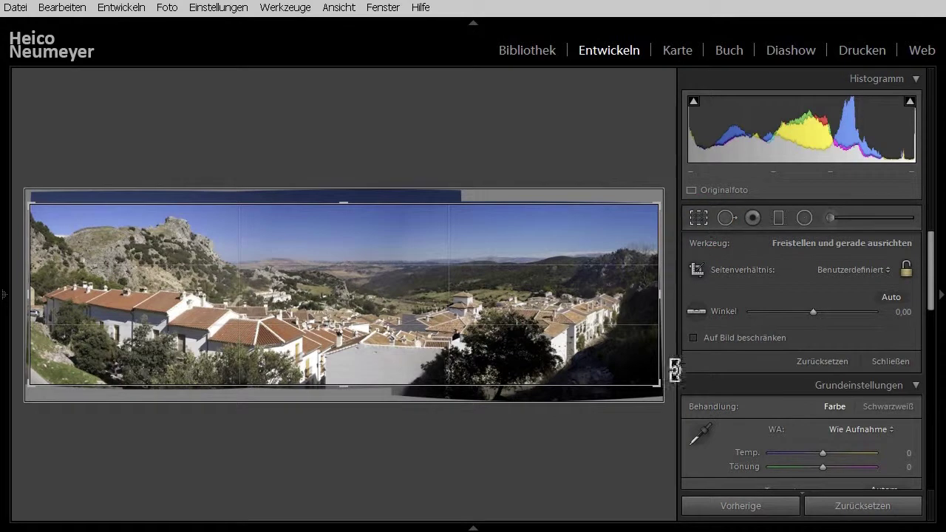
pyautogui.moveTo(657, 385); pyautogui.dragTo(667, 396)
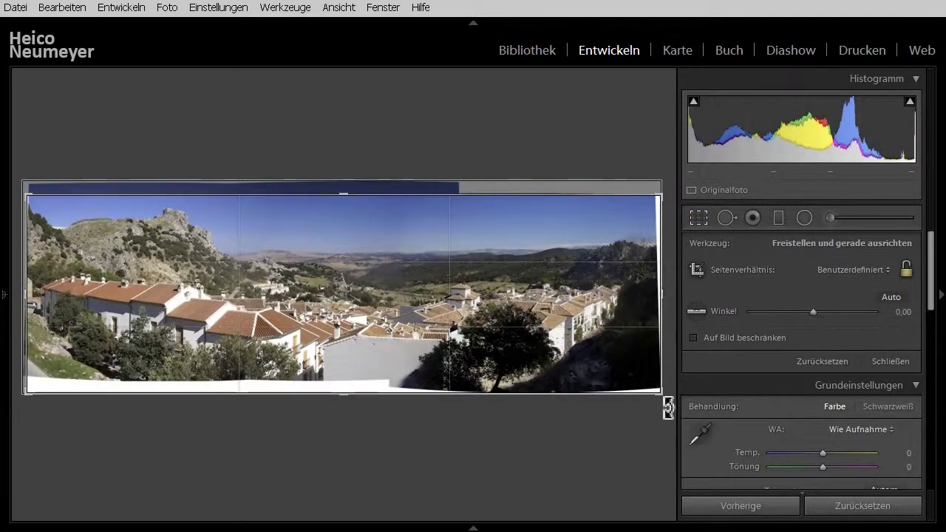
pyautogui.rightClick(378, 235)
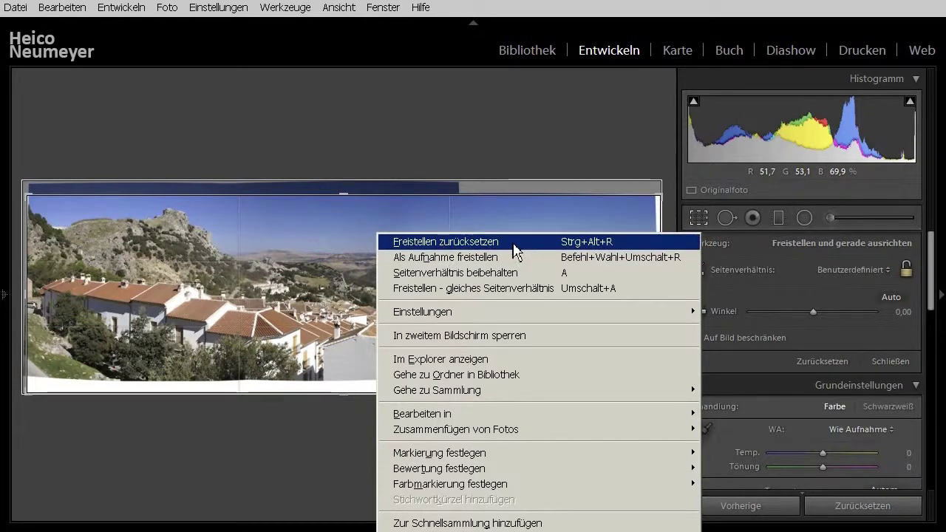
pyautogui.click(515, 250)
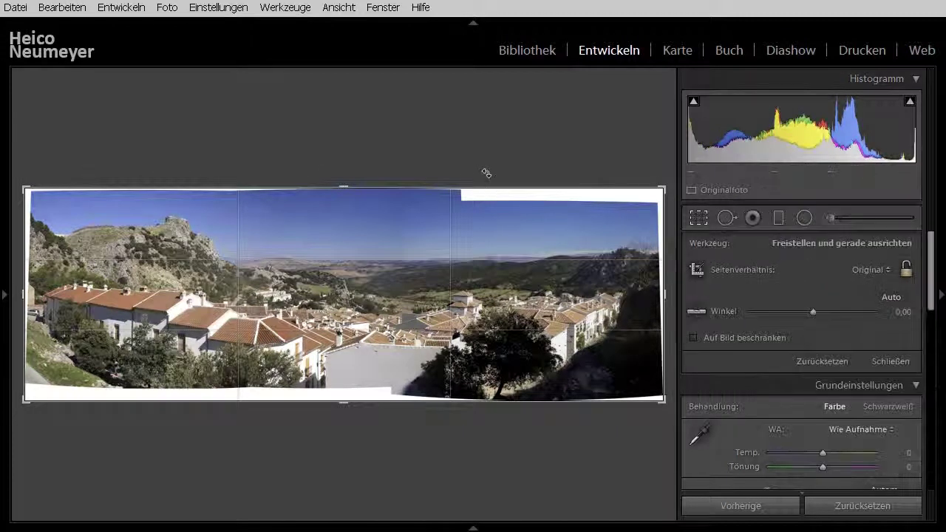
# Step: Paint a Repair spot along the top-right white sky edge and move its source into the sky
pyautogui.click(724, 218)
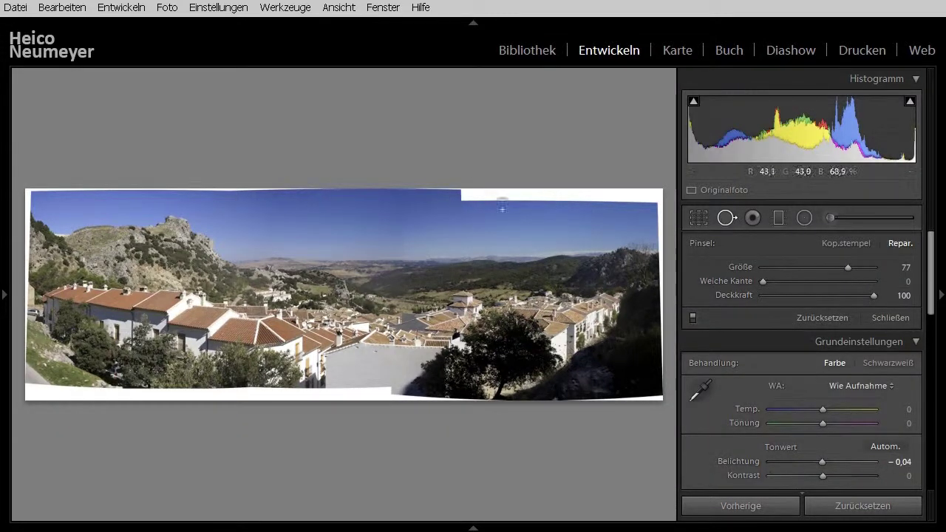
pyautogui.click(465, 198)
pyautogui.moveTo(472, 195); pyautogui.dragTo(656, 194)
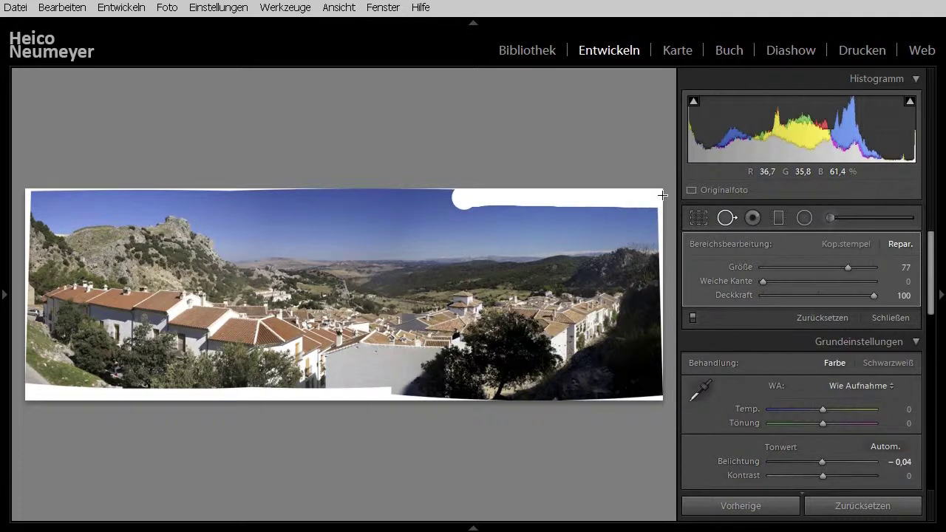
pyautogui.moveTo(662, 195); pyautogui.dragTo(659, 195)
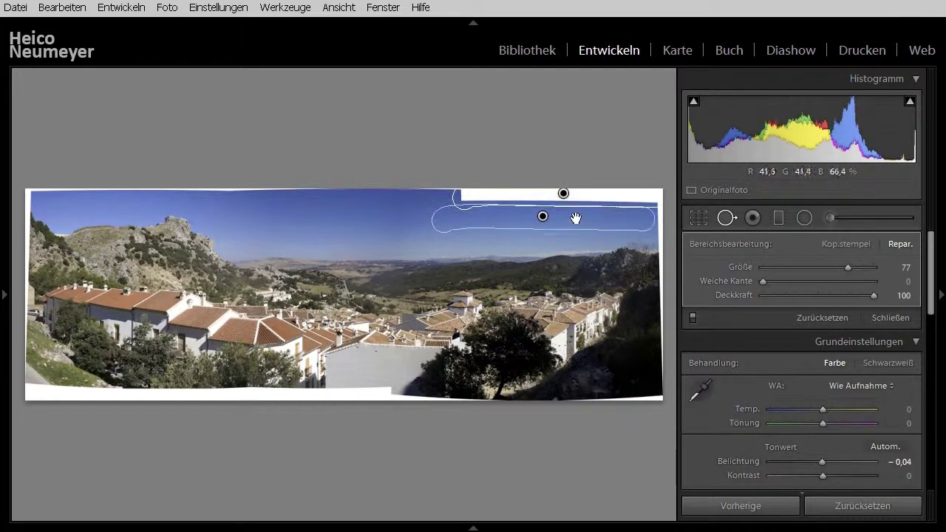
pyautogui.moveTo(543, 218); pyautogui.dragTo(488, 224)
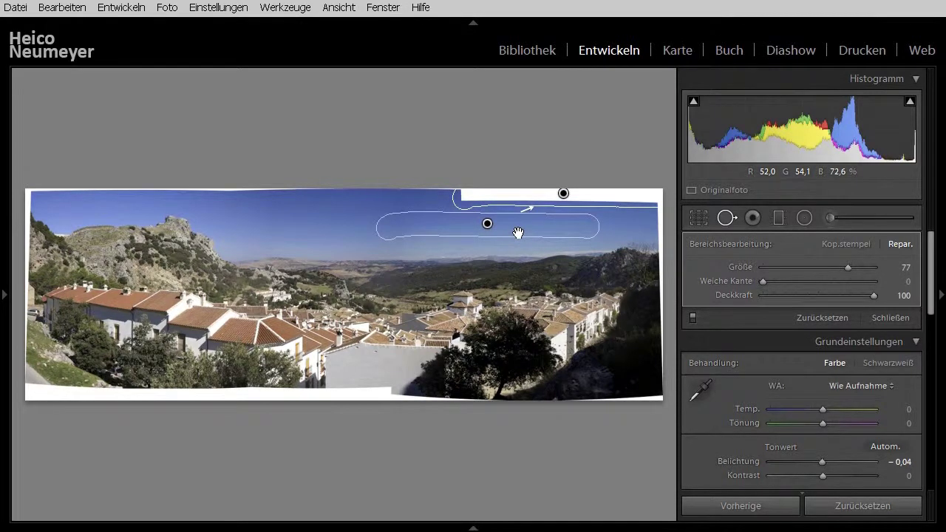
pyautogui.click(15, 7)
# Step: Export the panorama with the current export settings
pyautogui.click(118, 192)
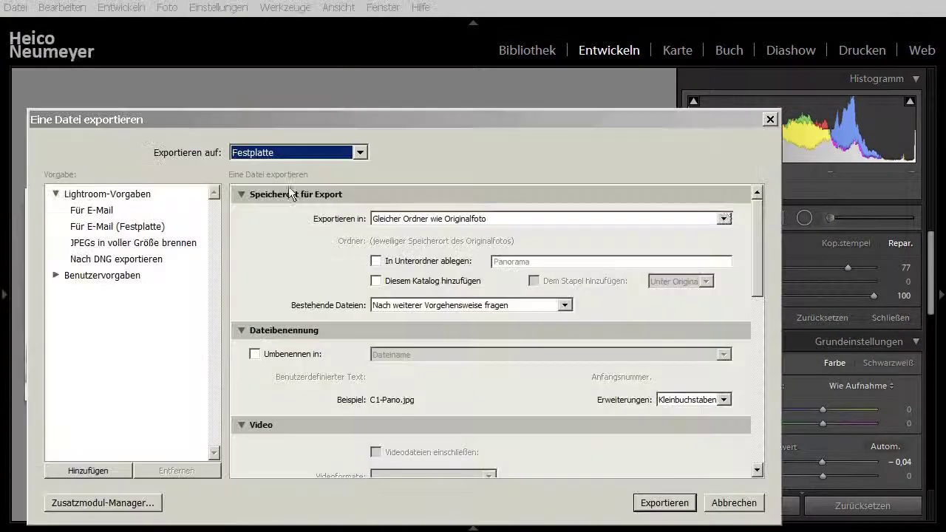
pyautogui.moveTo(757, 211); pyautogui.dragTo(759, 406)
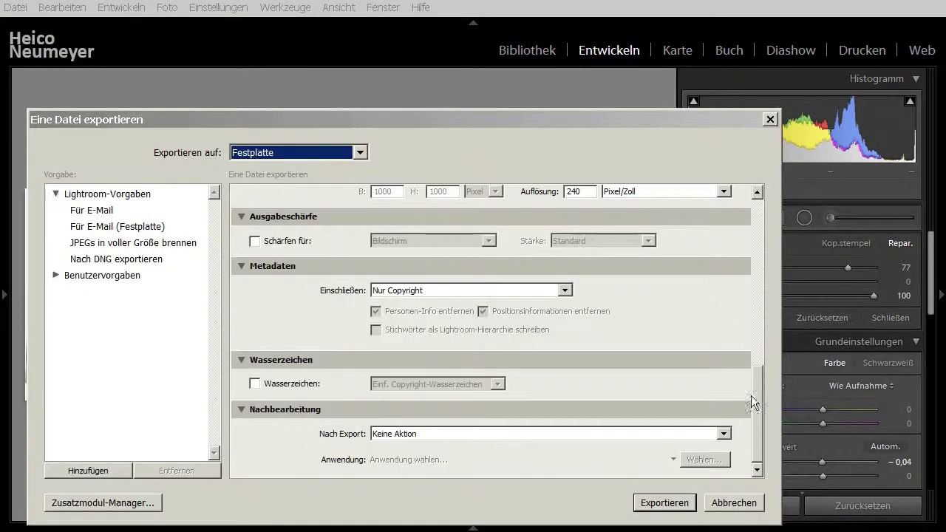
pyautogui.click(686, 504)
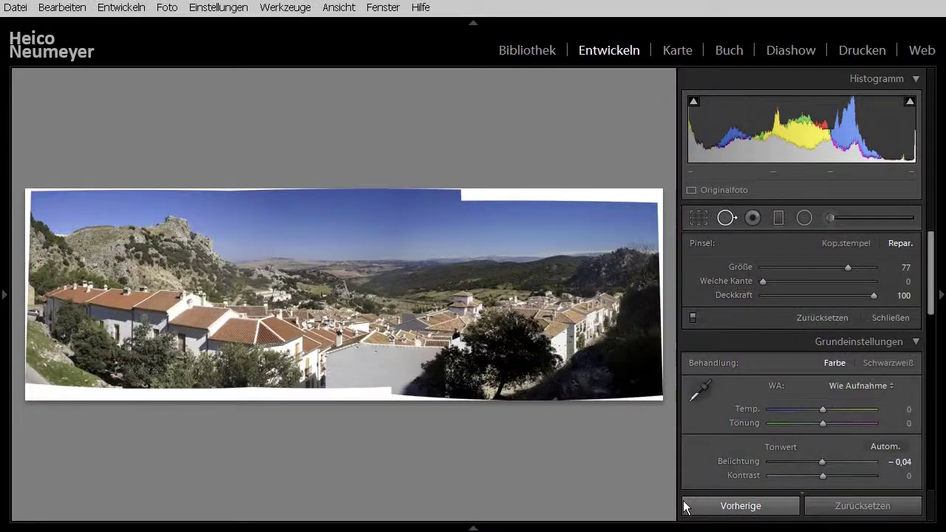
# Step: In Preferences, enable treating JPEG files next to raw files as separate photos
pyautogui.click(64, 9)
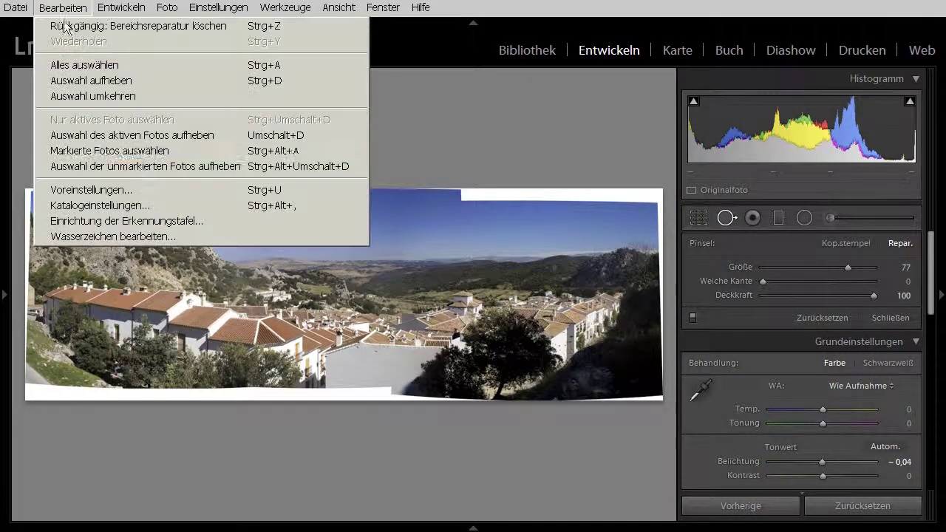
pyautogui.click(152, 188)
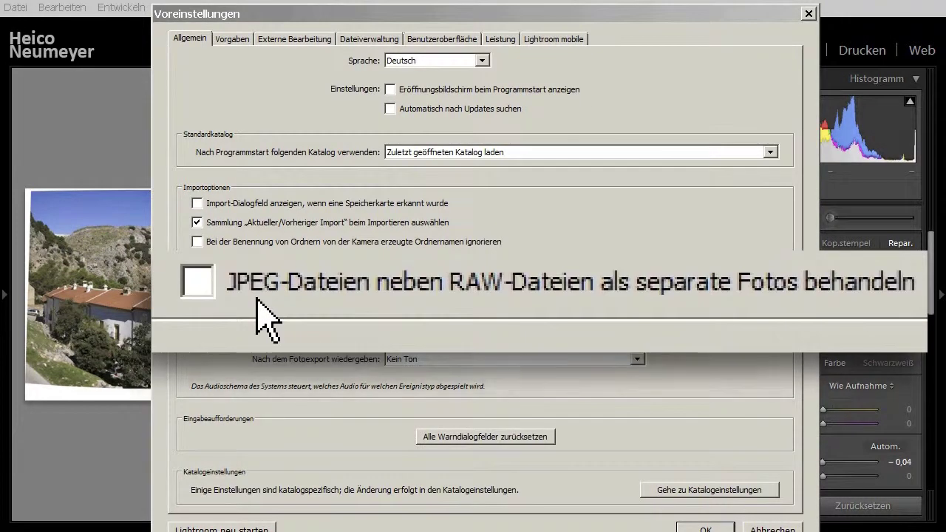
pyautogui.click(198, 261)
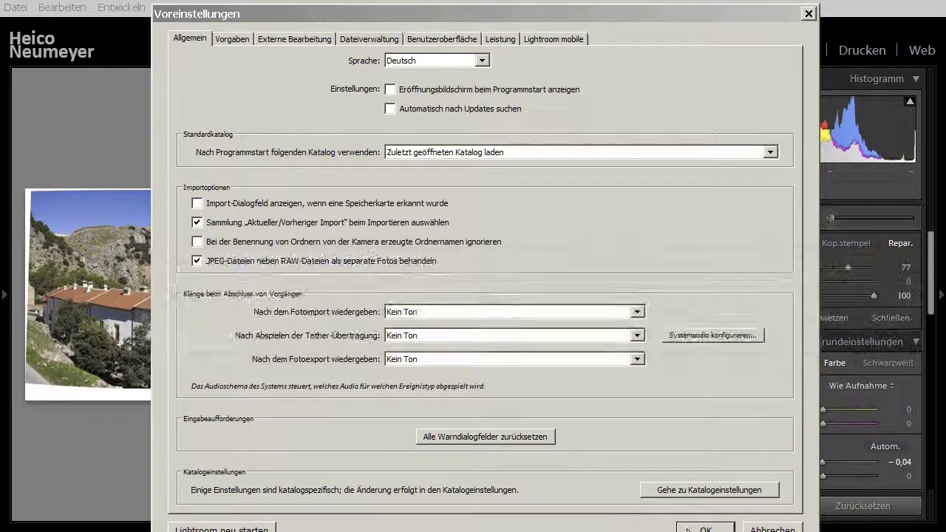
pyautogui.click(686, 529)
# Step: In the Library, synchronize the Panorama folder to import the new C1-Pano JPG
pyautogui.click(528, 49)
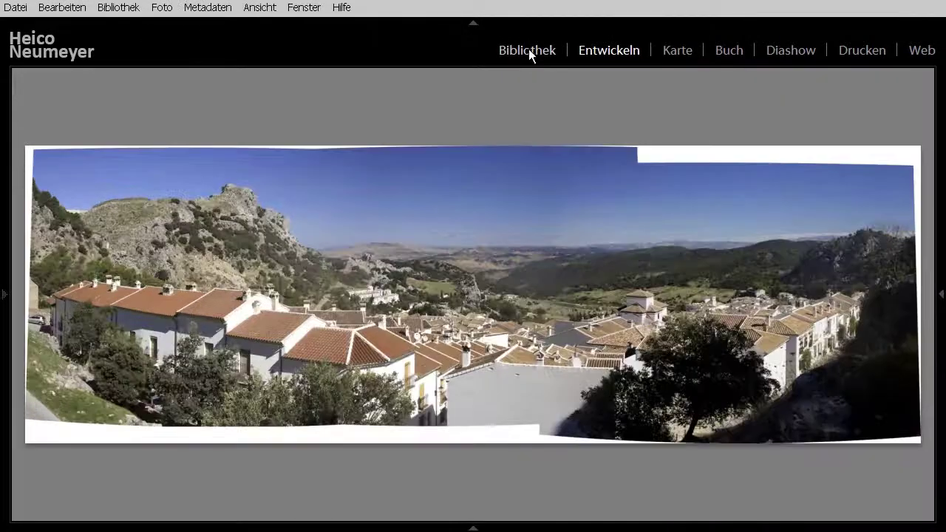
pyautogui.click(4, 294)
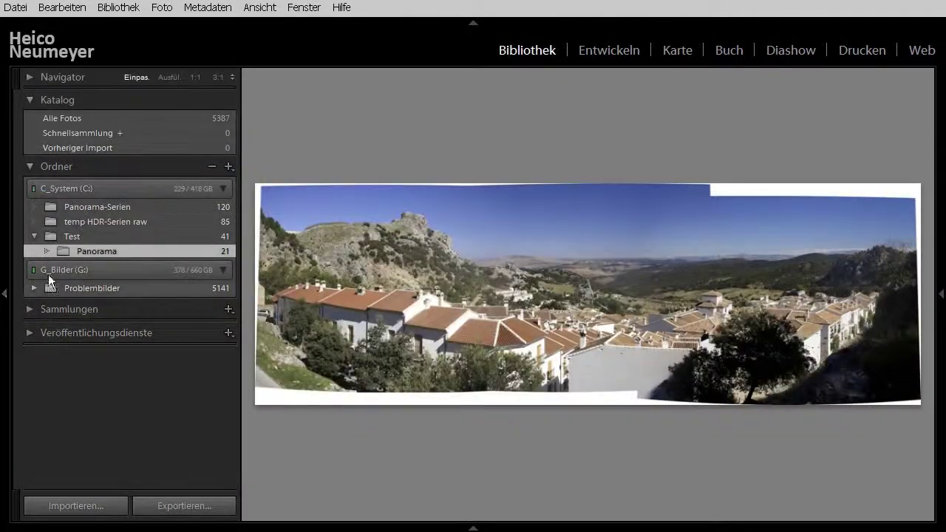
pyautogui.rightClick(113, 250)
pyautogui.click(259, 338)
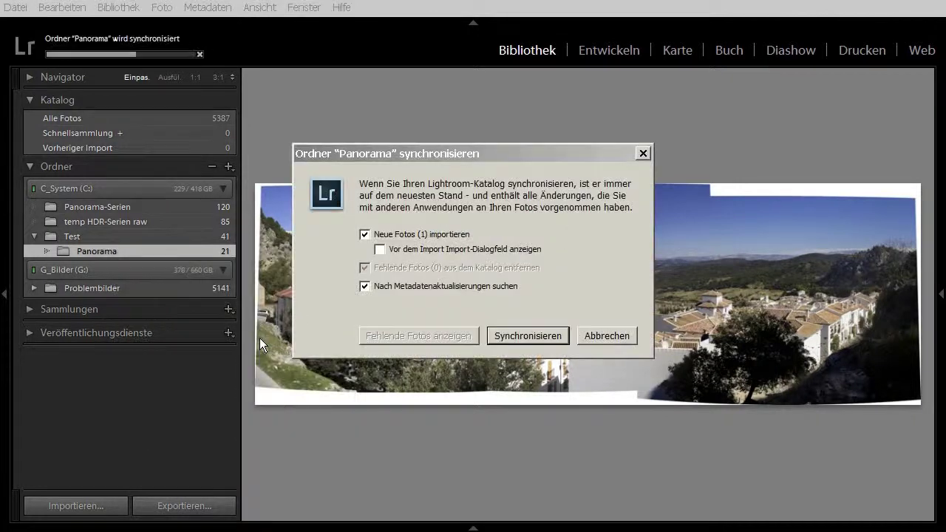
pyautogui.click(527, 335)
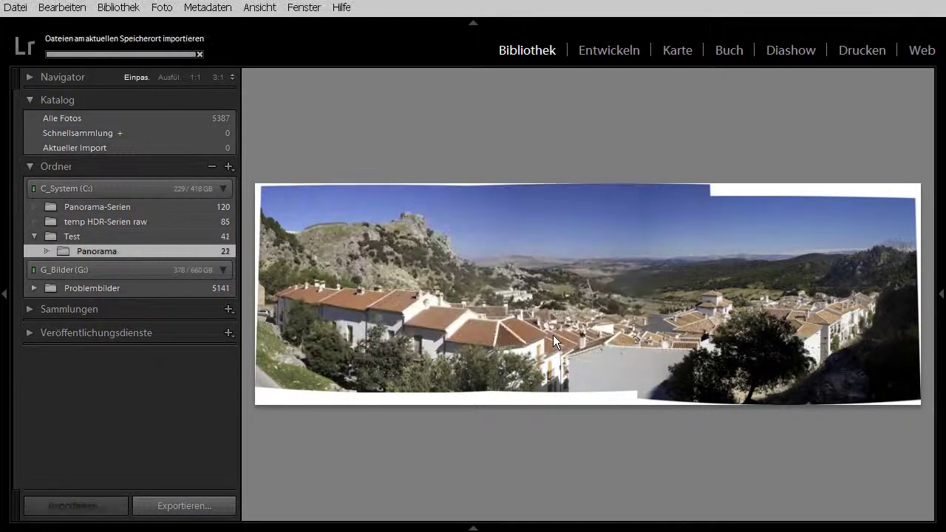
# Step: Show all Panorama folder photos and open the C1-Pano JPG in a large view
pyautogui.click(96, 252)
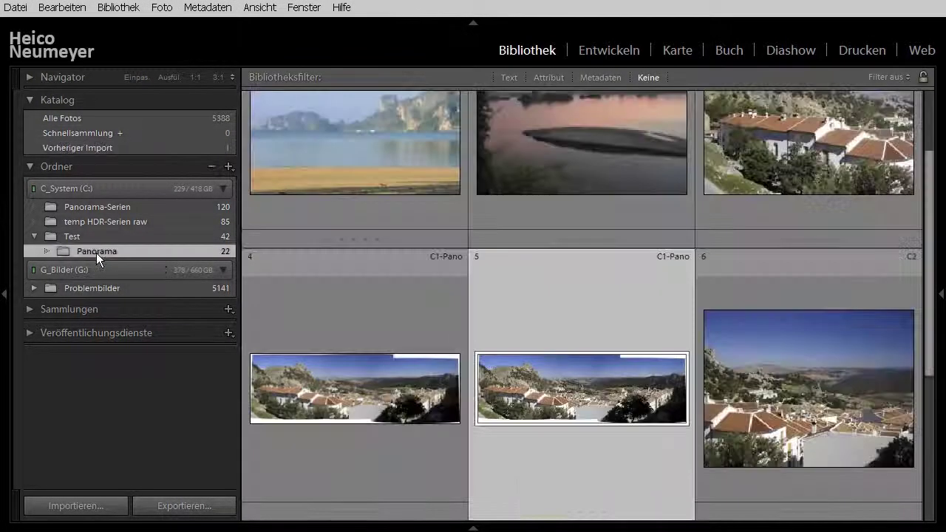
pyautogui.click(6, 296)
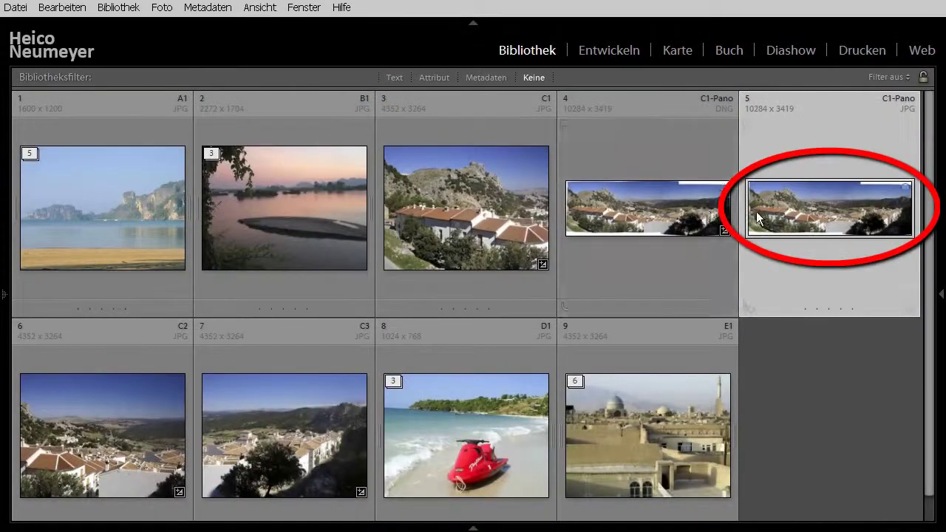
pyautogui.doubleClick(756, 211)
# Step: Fill the white top-right sky notch on the C1-Pano JPG with a Repair spot and zoom to check
pyautogui.click(608, 50)
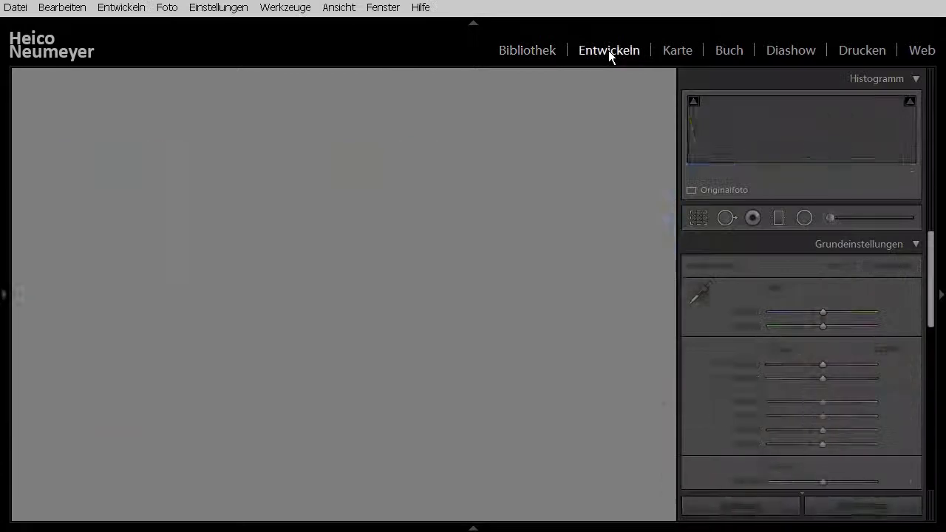
pyautogui.click(726, 218)
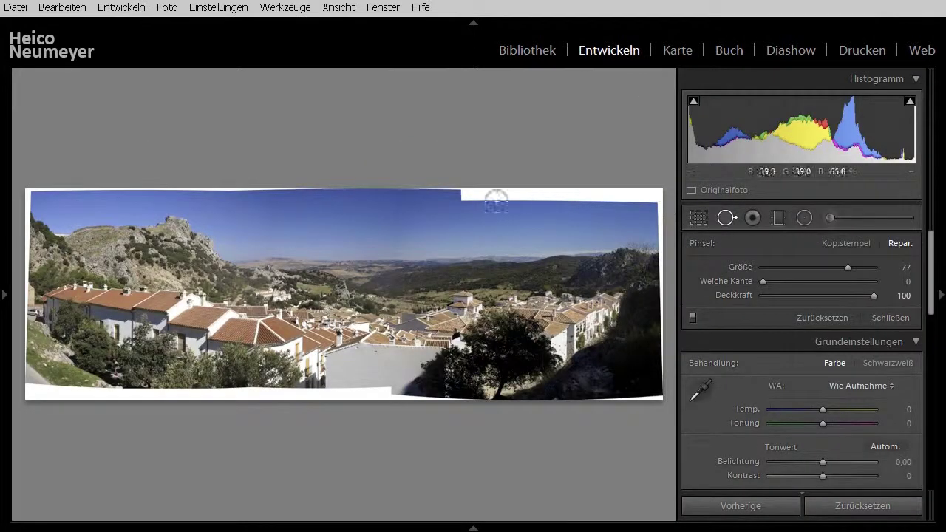
pyautogui.moveTo(470, 194); pyautogui.dragTo(666, 194)
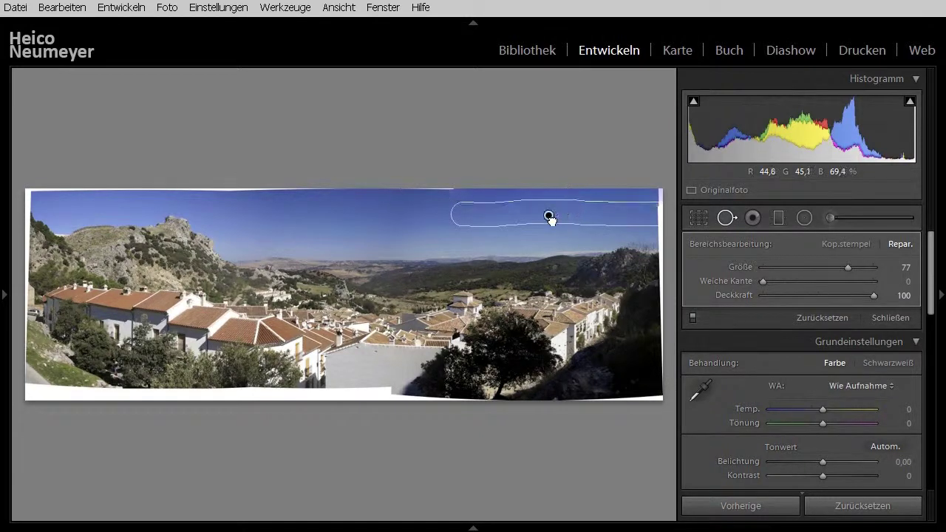
pyautogui.press('z')
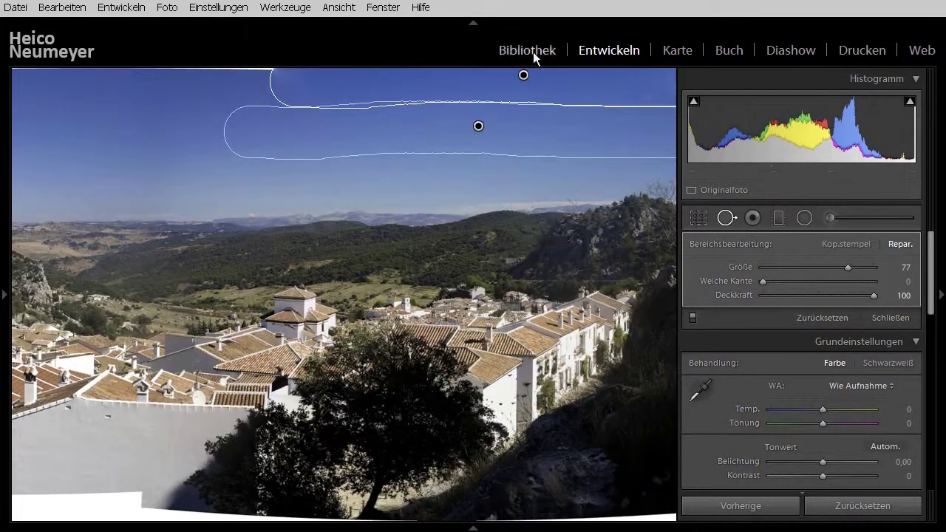
pyautogui.click(533, 52)
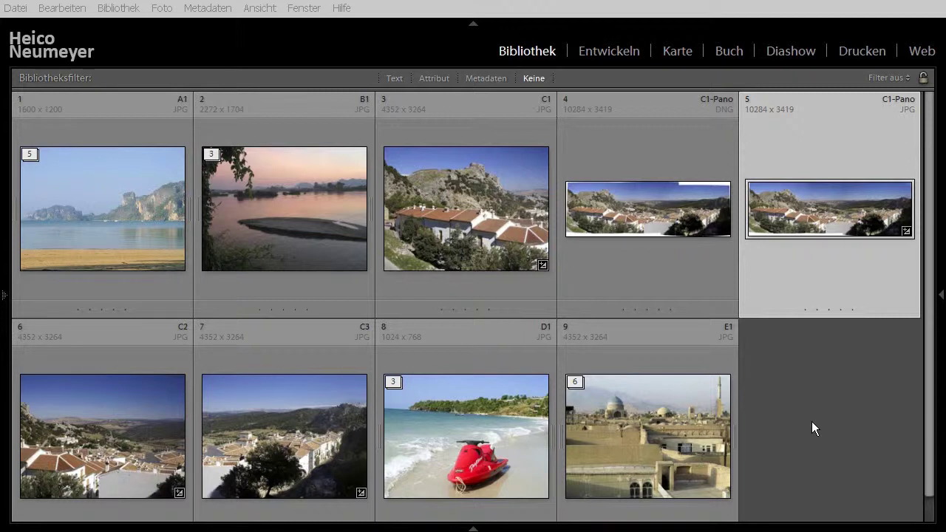
# Step: From Bridge, open C1-Pano.dng through Camera Raw as a Photoshop image
pyautogui.hotkey('alt', 'Tab')
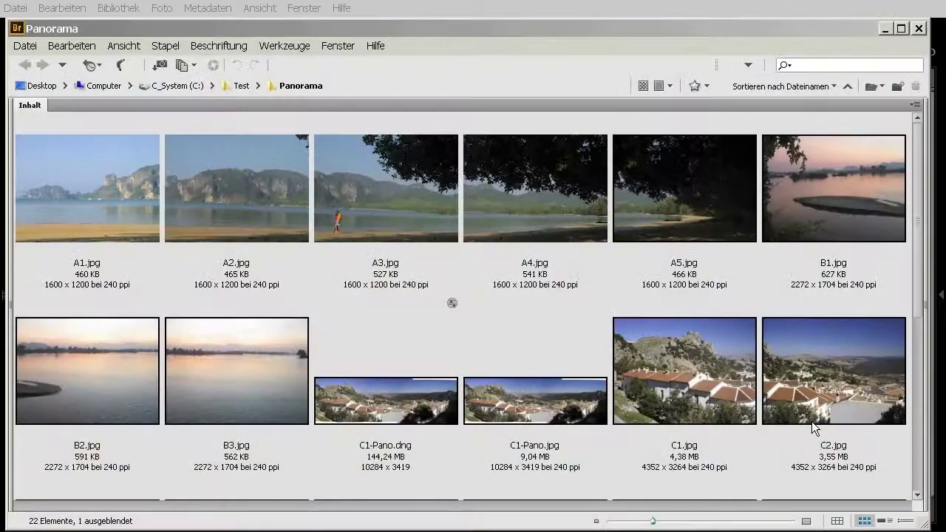
pyautogui.doubleClick(430, 402)
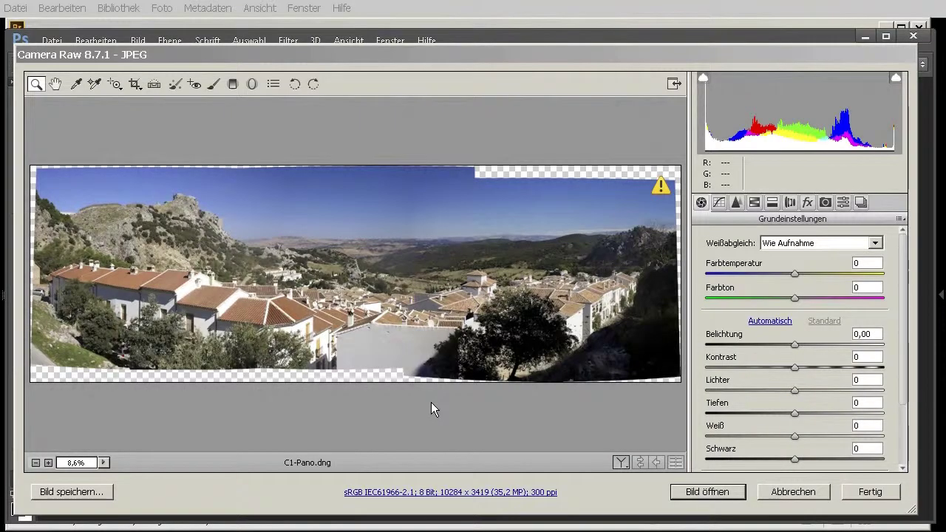
pyautogui.click(737, 493)
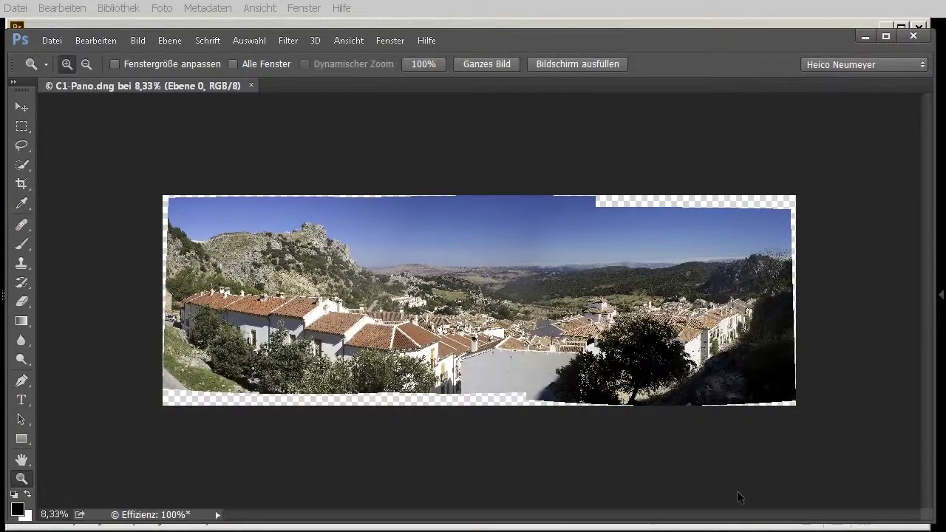
# Step: Select the transparent edge gaps by loading Ebene 0's pixels and inverting the selection
pyautogui.hotkey('ctrl', '0')
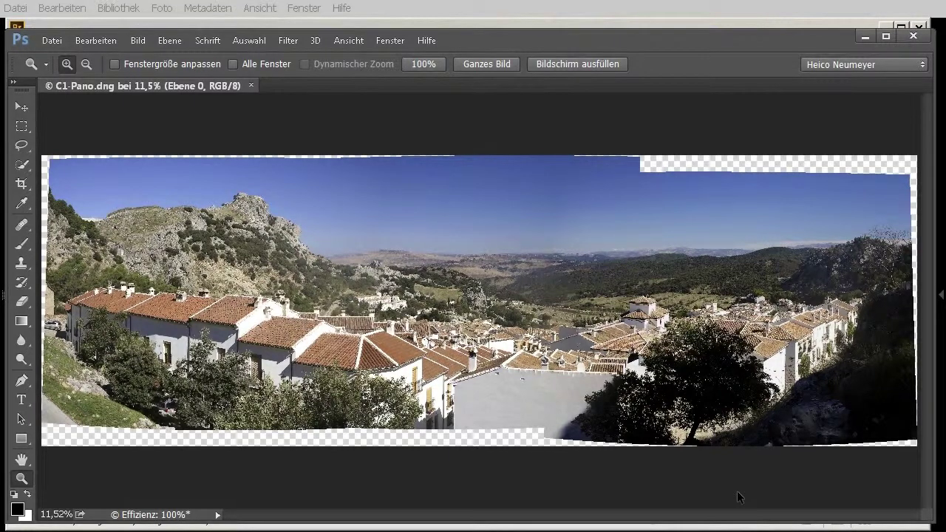
pyautogui.press('F7')
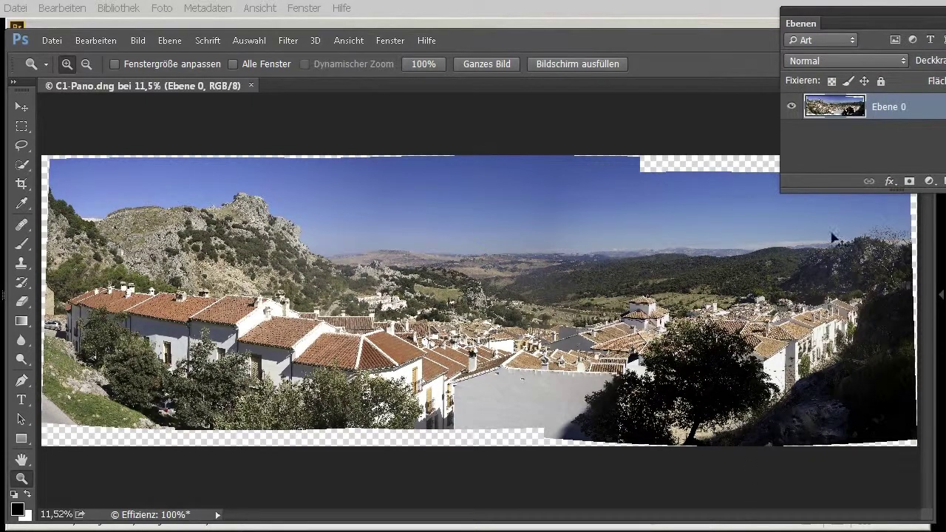
pyautogui.keyDown('ctrl'); pyautogui.click(831, 111); pyautogui.keyUp('ctrl')
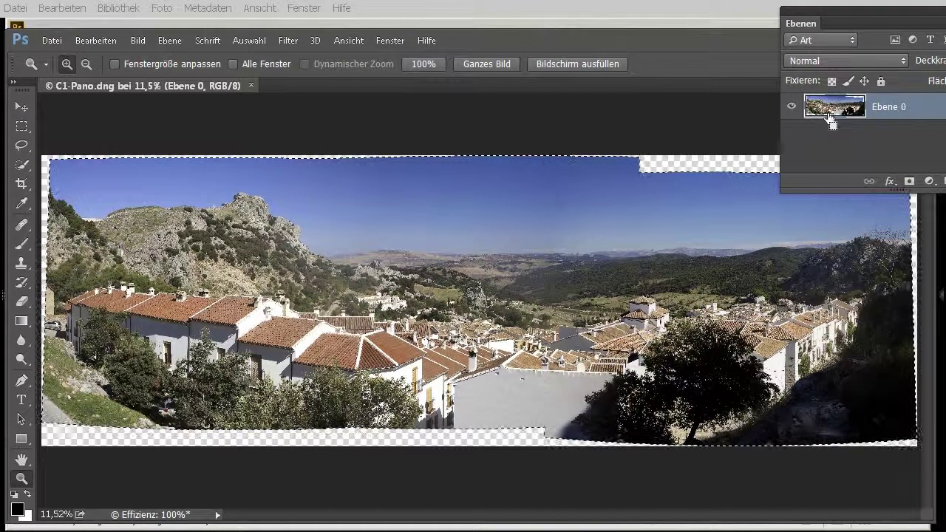
pyautogui.click(247, 42)
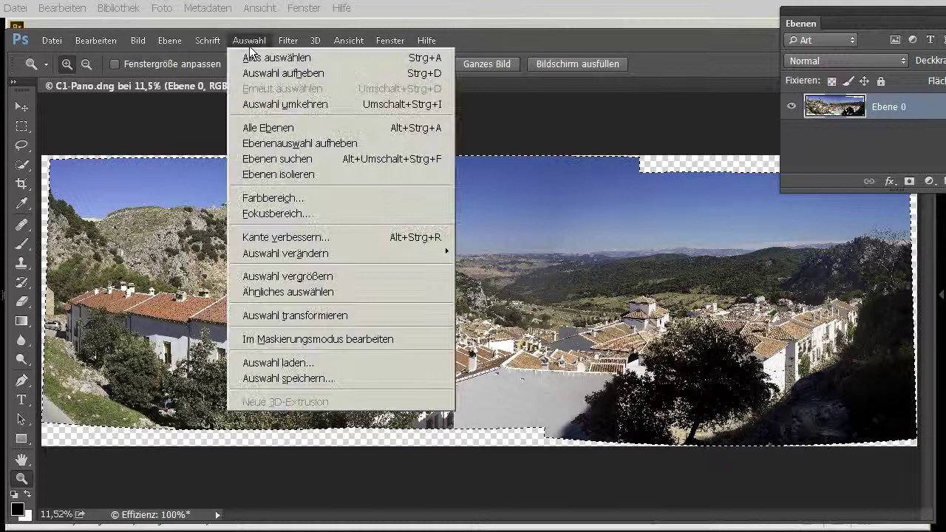
pyautogui.click(337, 107)
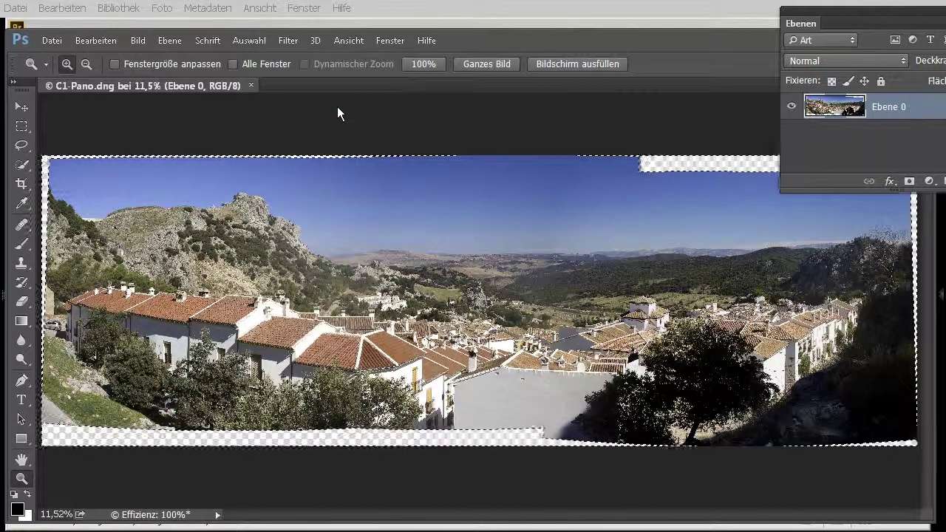
# Step: Expand the edge-gap selection by 5 pixels
pyautogui.click(261, 43)
pyautogui.moveTo(285, 253)
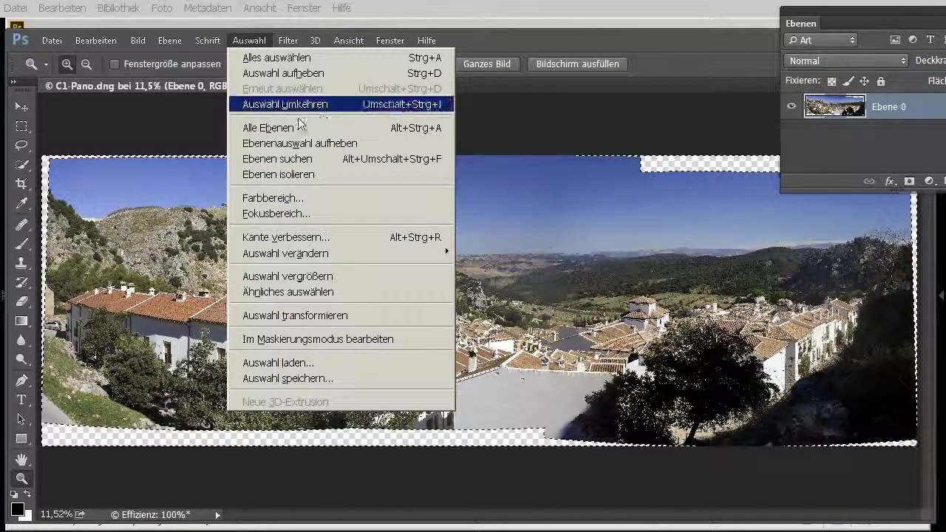
pyautogui.click(520, 282)
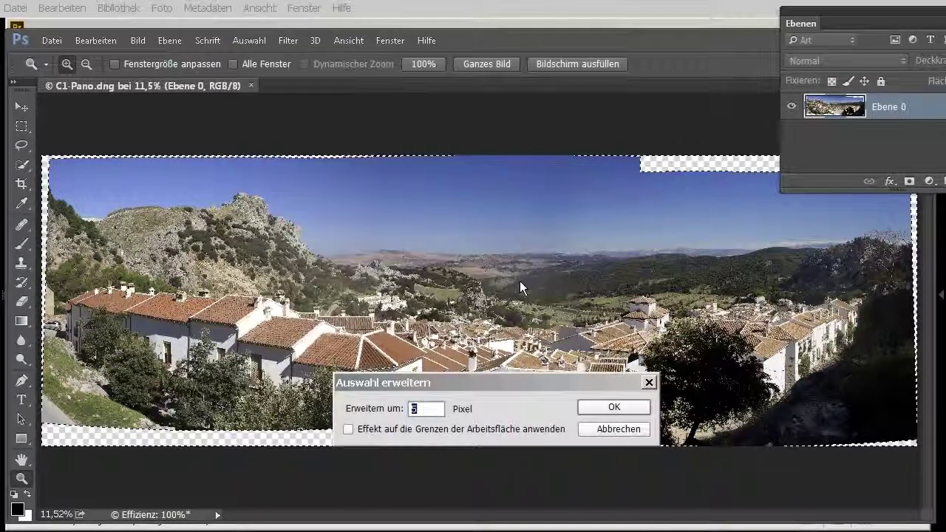
pyautogui.write('5')
pyautogui.click(633, 405)
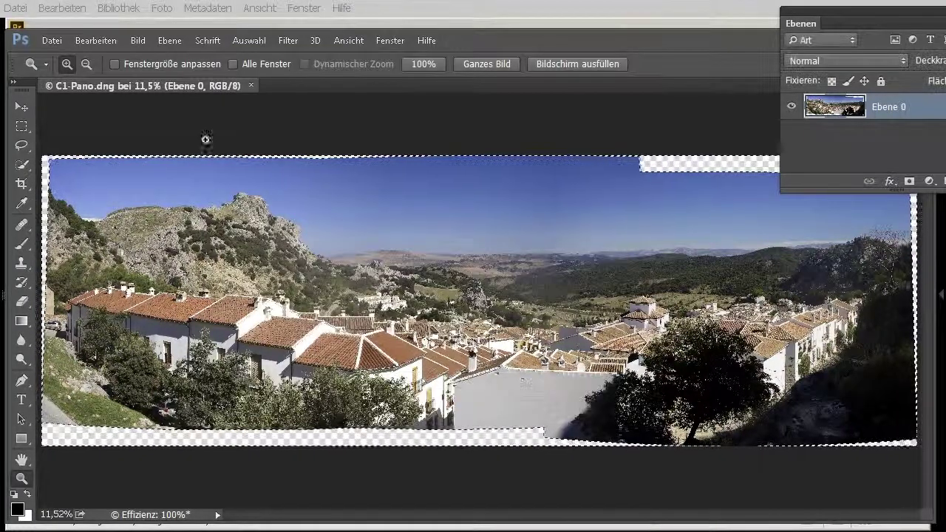
pyautogui.click(96, 40)
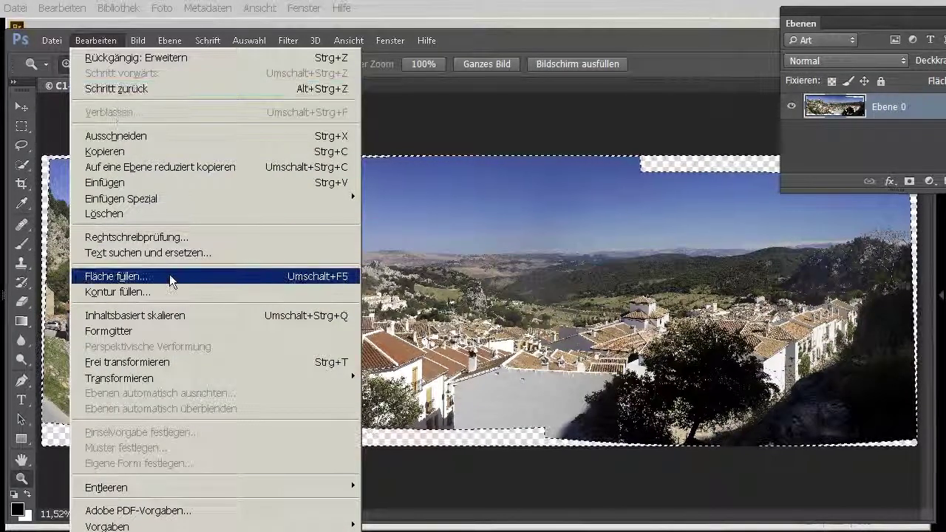
pyautogui.click(116, 275)
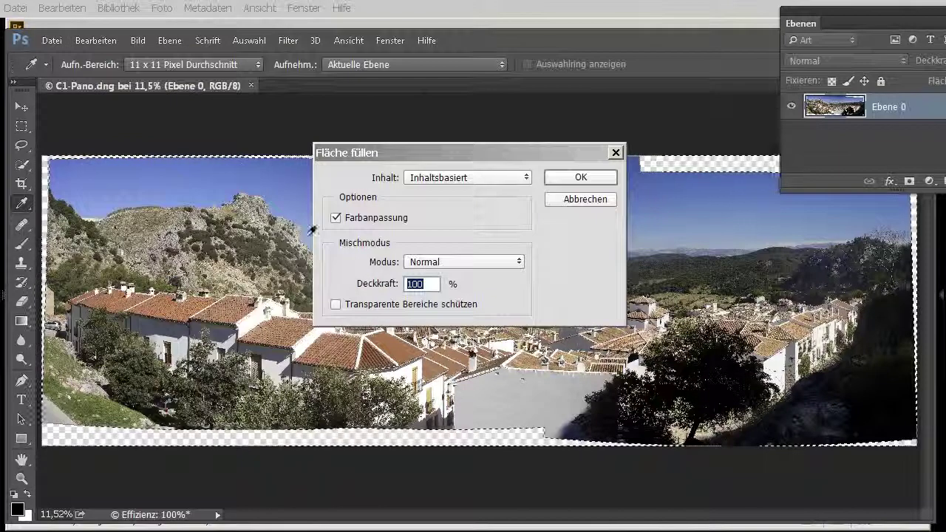
pyautogui.click(595, 177)
pyautogui.press('z')
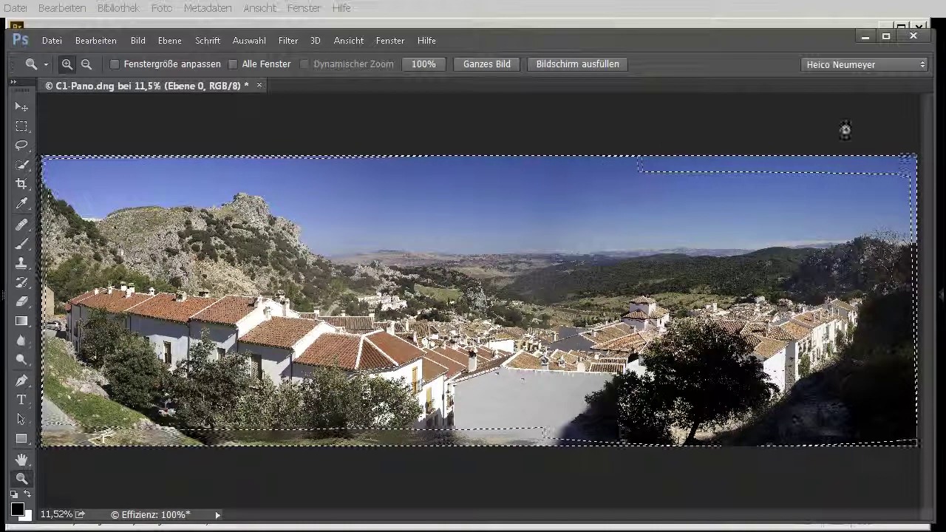
pyautogui.click(901, 168)
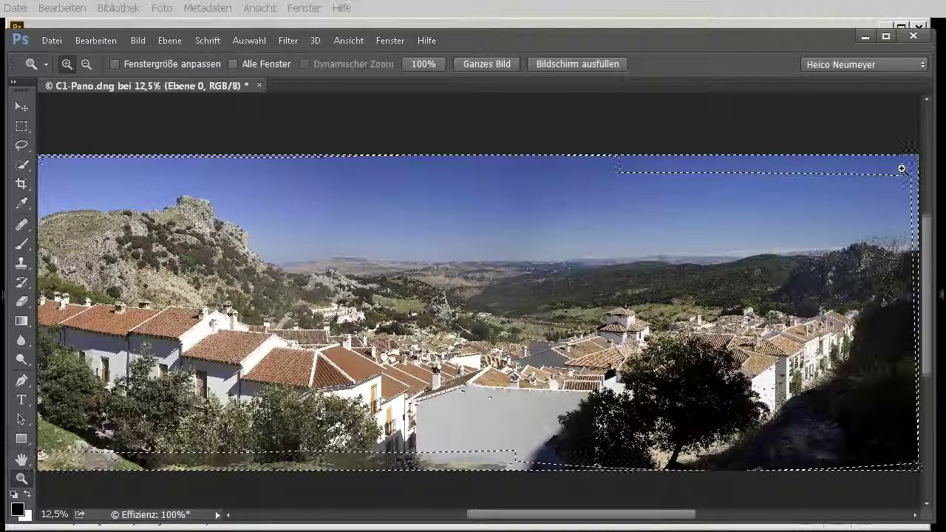
pyautogui.click(901, 169)
pyautogui.moveTo(901, 169); pyautogui.dragTo(890, 116)
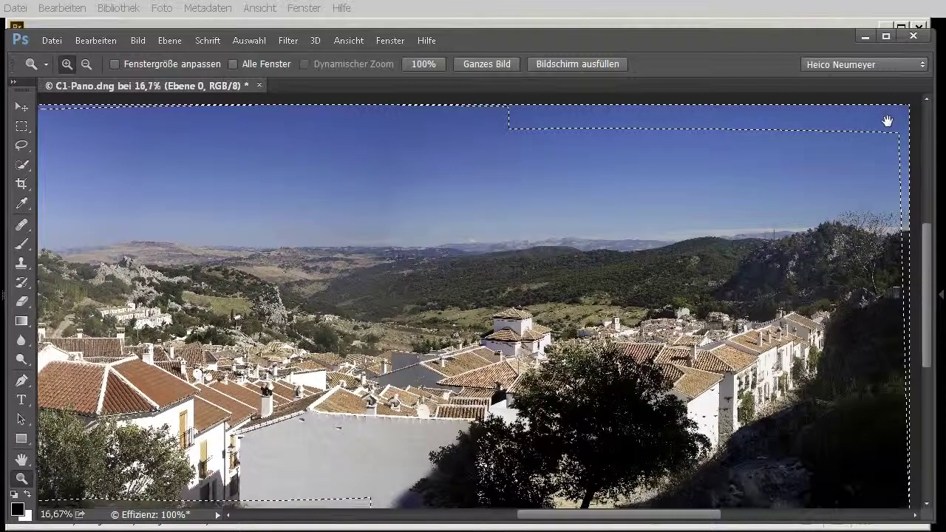
pyautogui.hotkey('ctrl', '0')
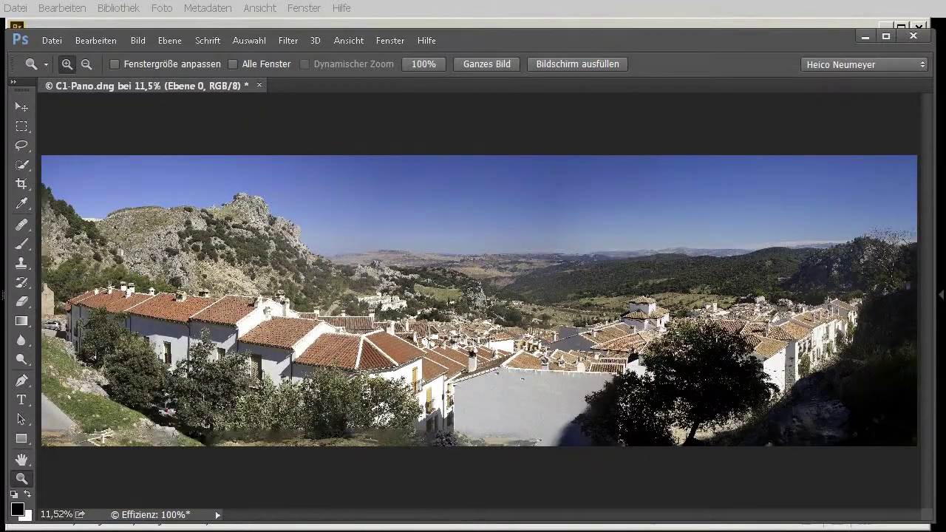
pyautogui.hotkey('ctrl', 'z')
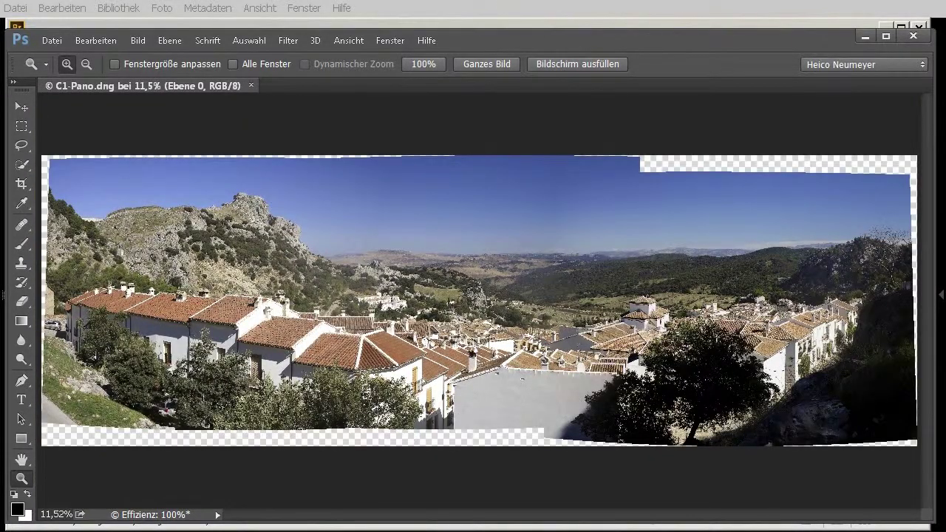
pyautogui.hotkey('ctrl', 'z')
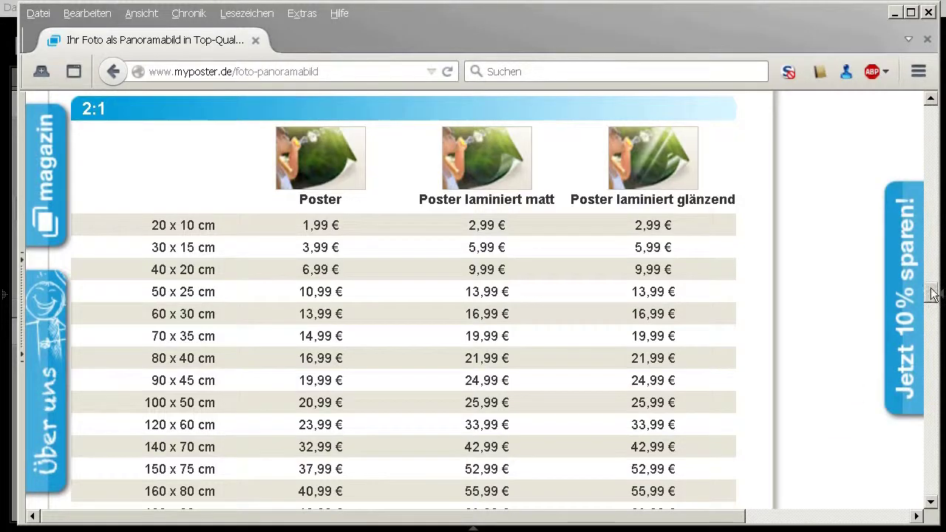
# Step: Scroll the myposter.de price page down to the 5:1 panorama poster table
pyautogui.scroll(-2, 933, 299)
pyautogui.moveTo(932, 299); pyautogui.dragTo(932, 392)
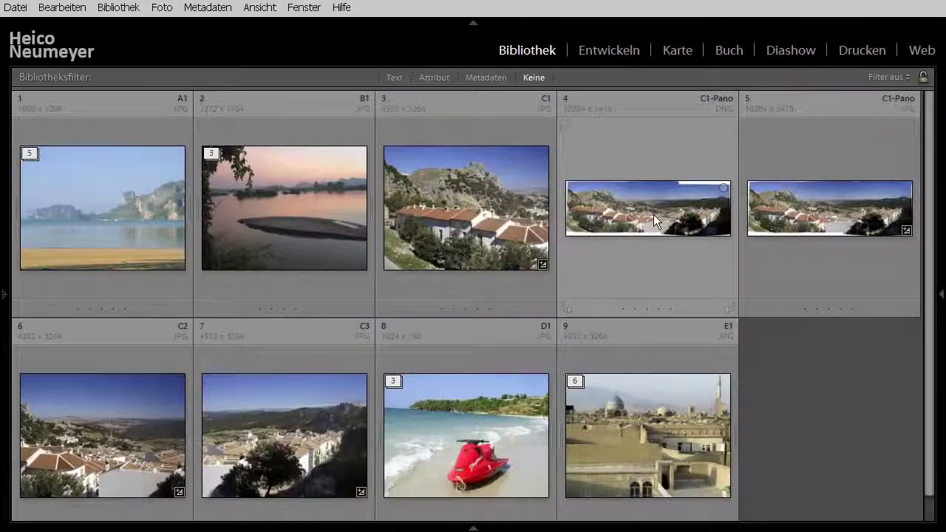
# Step: Open the panorama large and check its 10284 x 3419 dimensions in the Metadata panel
pyautogui.doubleClick(653, 214)
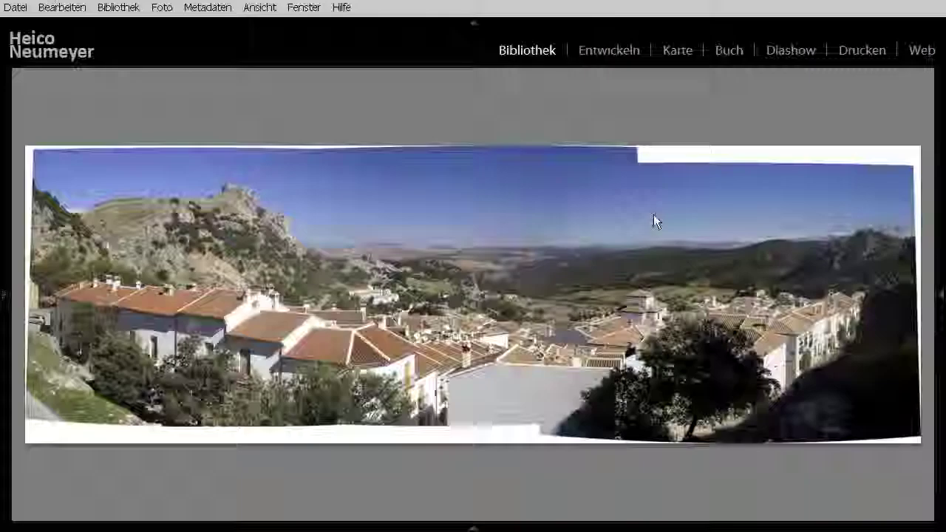
pyautogui.click(942, 296)
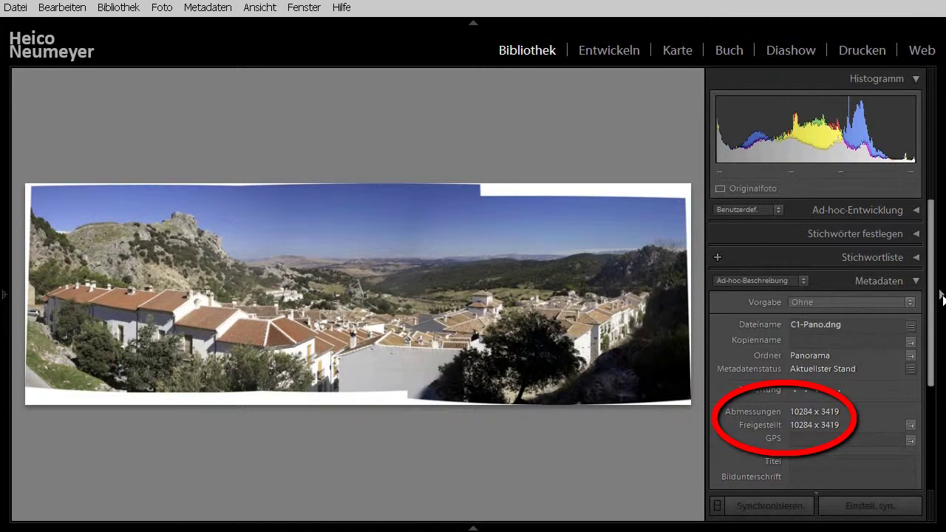
pyautogui.click(607, 50)
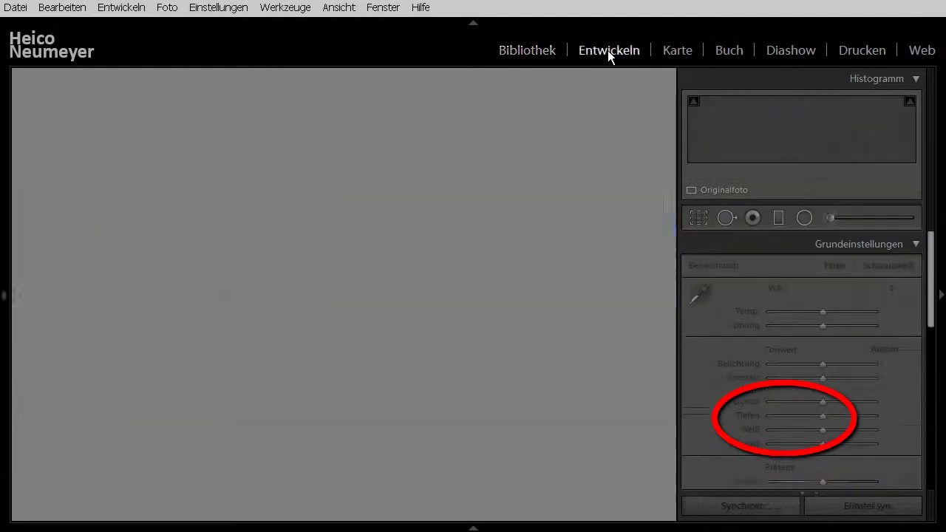
# Step: Try a custom crop aspect ratio of 3, cancel it, and switch to Print
pyautogui.click(698, 218)
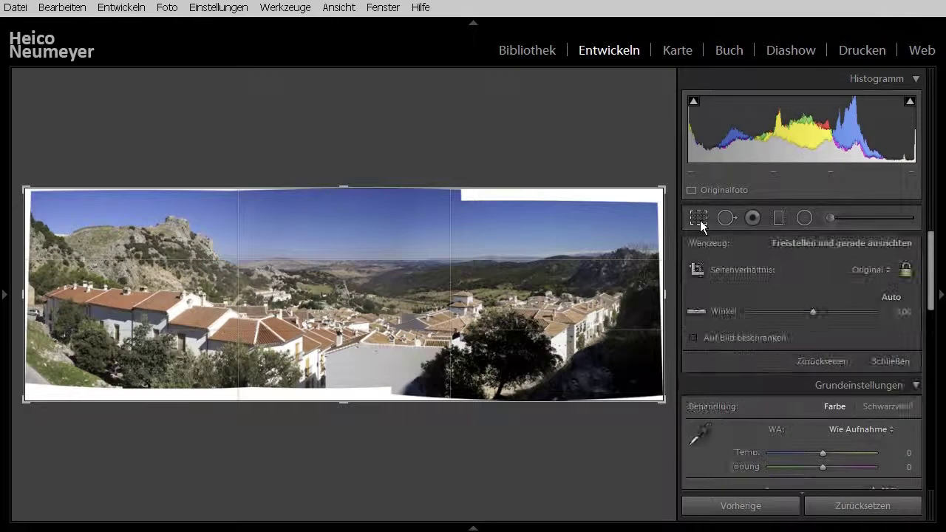
pyautogui.click(892, 195)
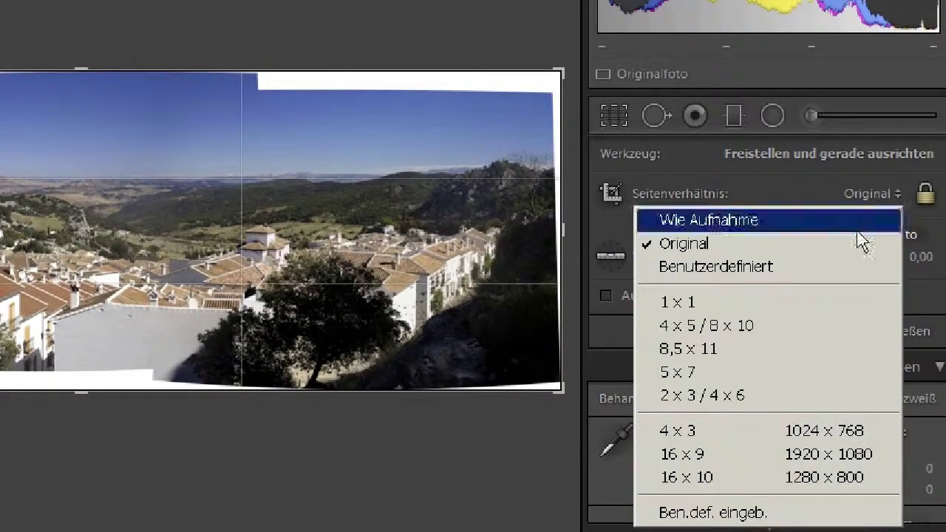
pyautogui.click(795, 513)
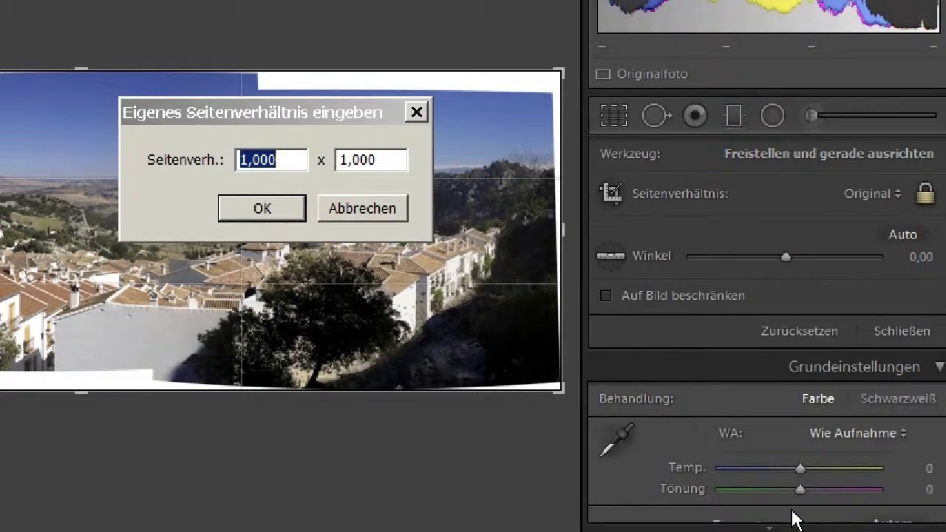
pyautogui.write('3')
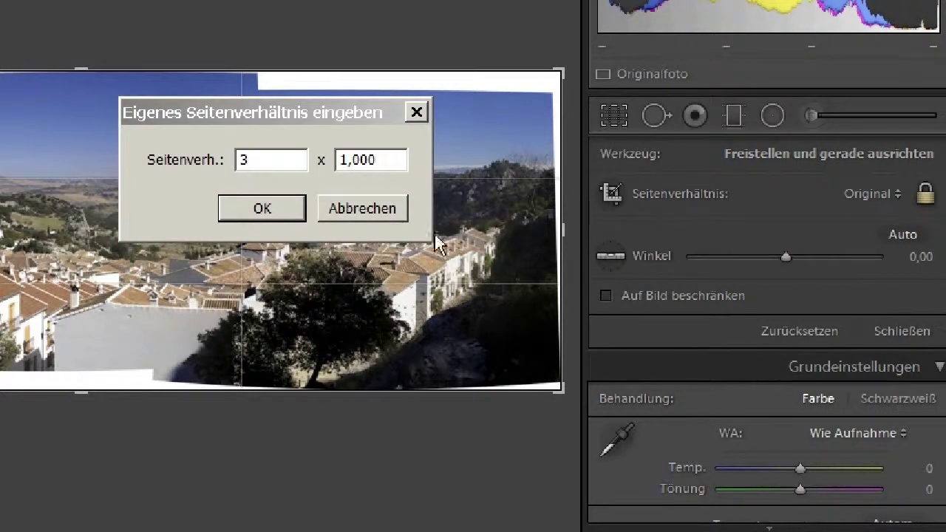
pyautogui.click(386, 212)
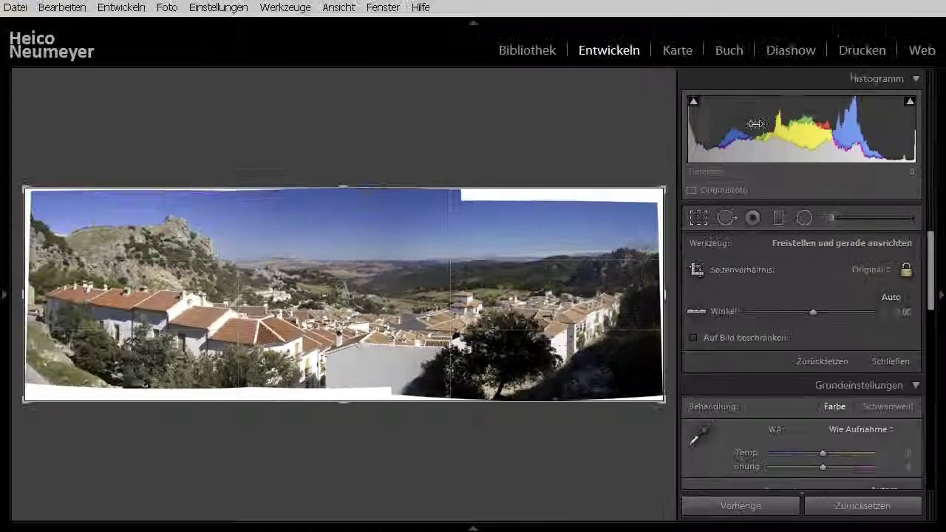
pyautogui.click(875, 53)
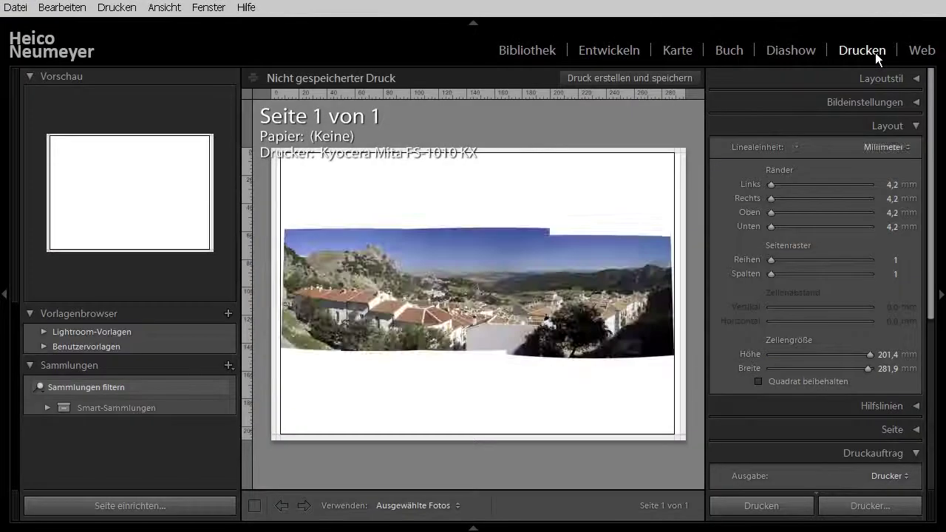
# Step: Check the Print Job resolution, then send the C1-Pano DNG to Photoshop CC 2014
pyautogui.click(915, 127)
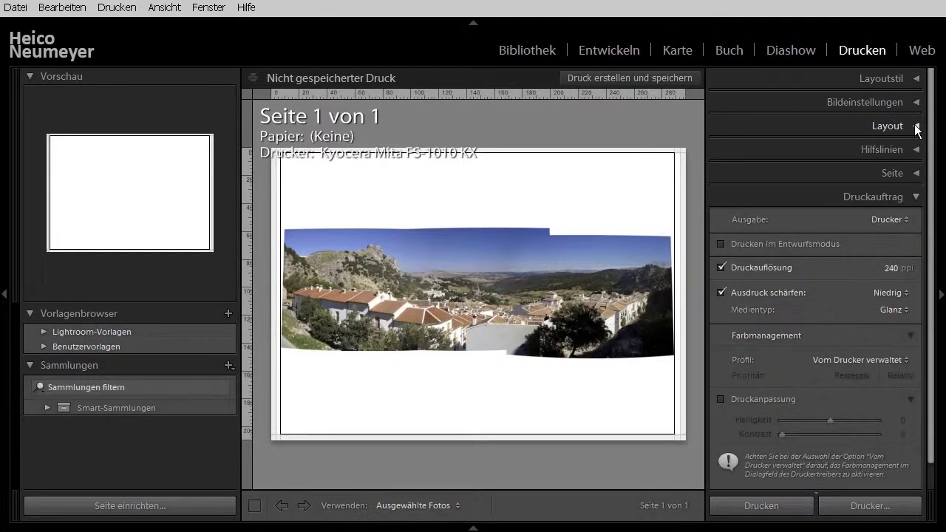
pyautogui.click(537, 54)
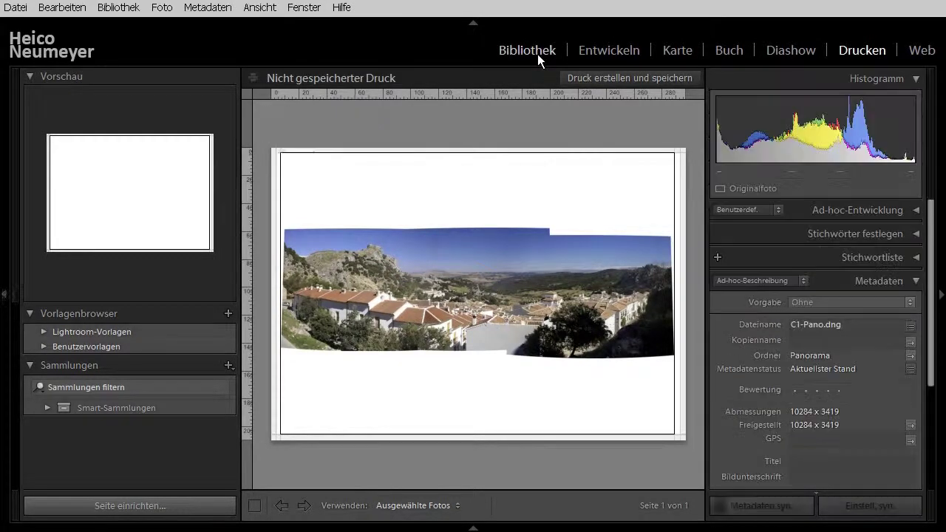
pyautogui.rightClick(190, 215)
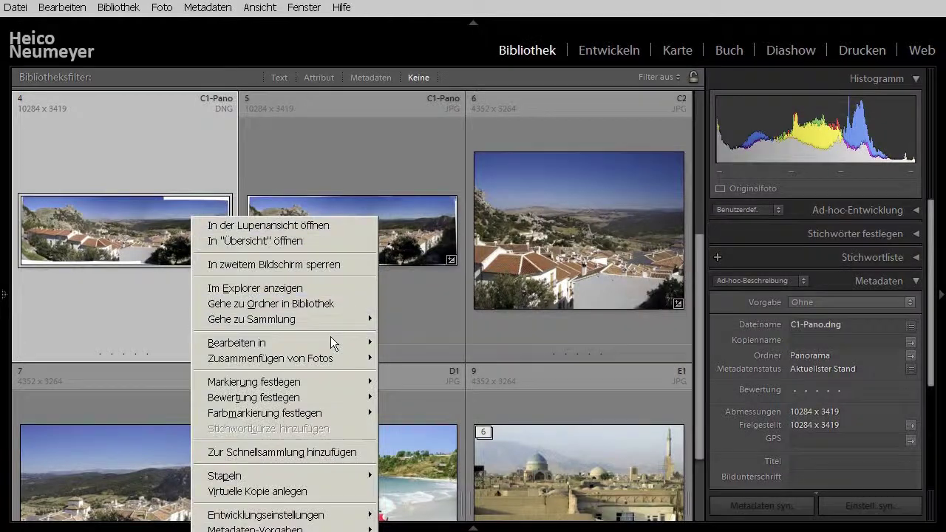
pyautogui.moveTo(237, 342)
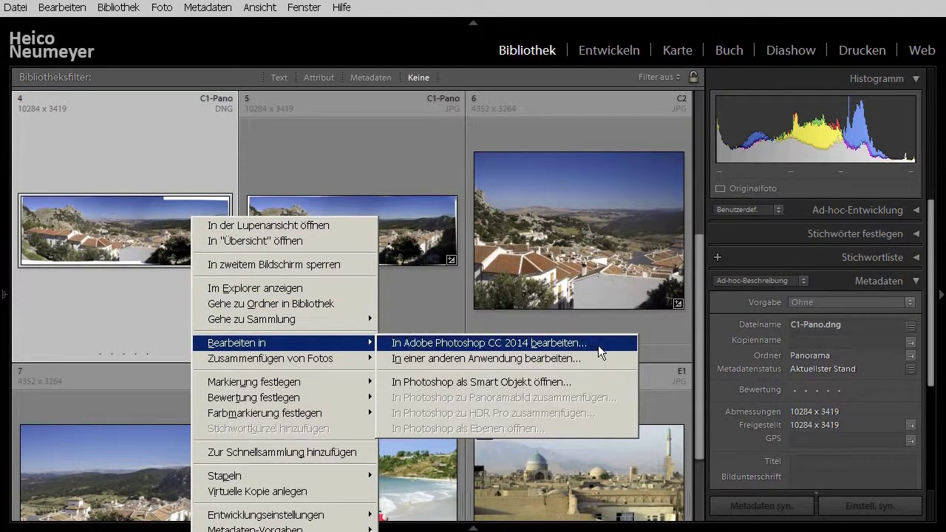
pyautogui.click(598, 345)
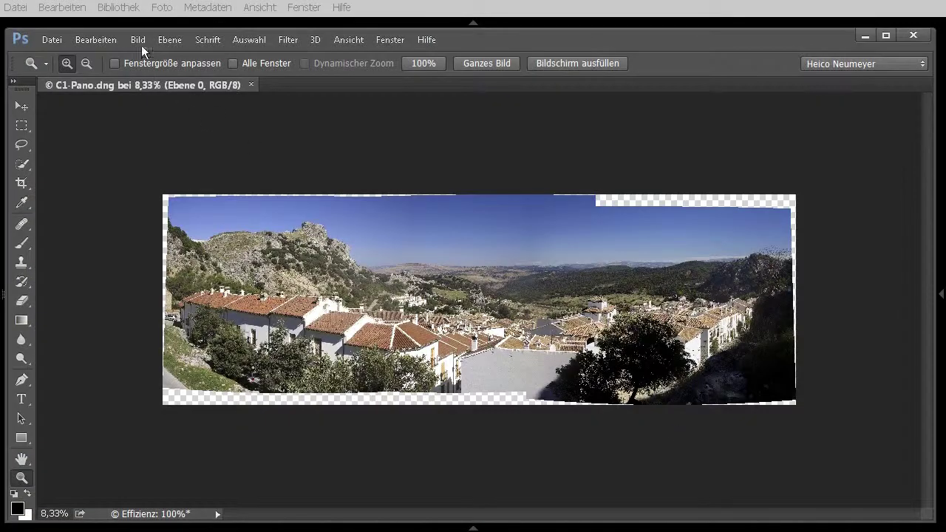
# Step: In Image Size, turn off Neu berechnen and enter a 1 cm height
pyautogui.click(138, 40)
pyautogui.click(207, 159)
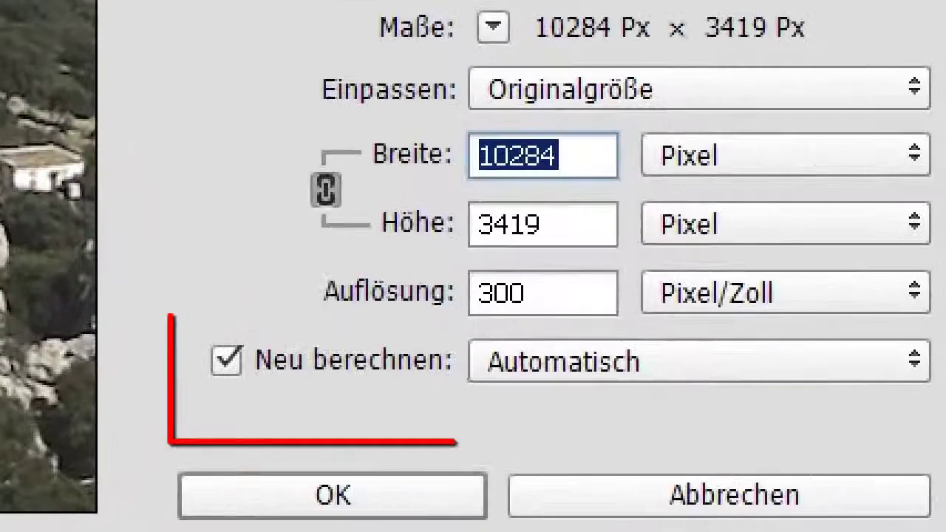
pyautogui.click(236, 365)
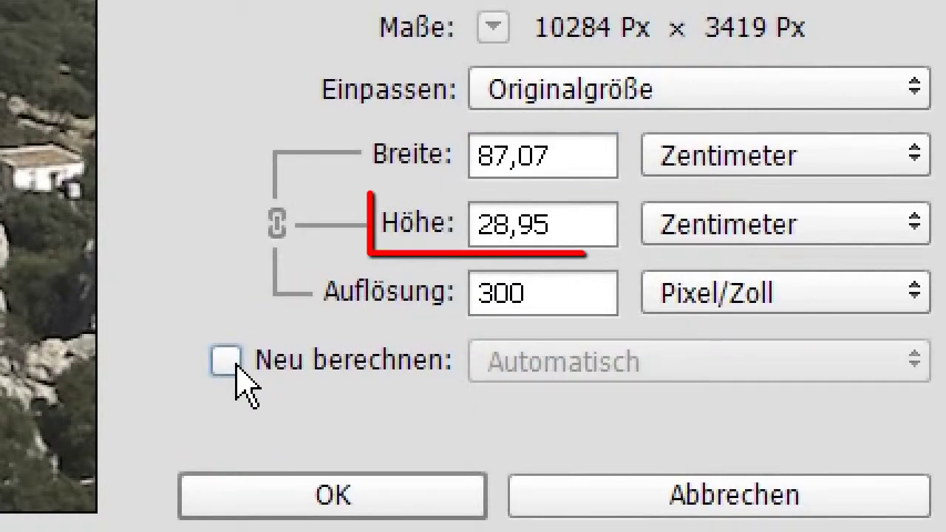
pyautogui.moveTo(581, 223); pyautogui.dragTo(462, 223)
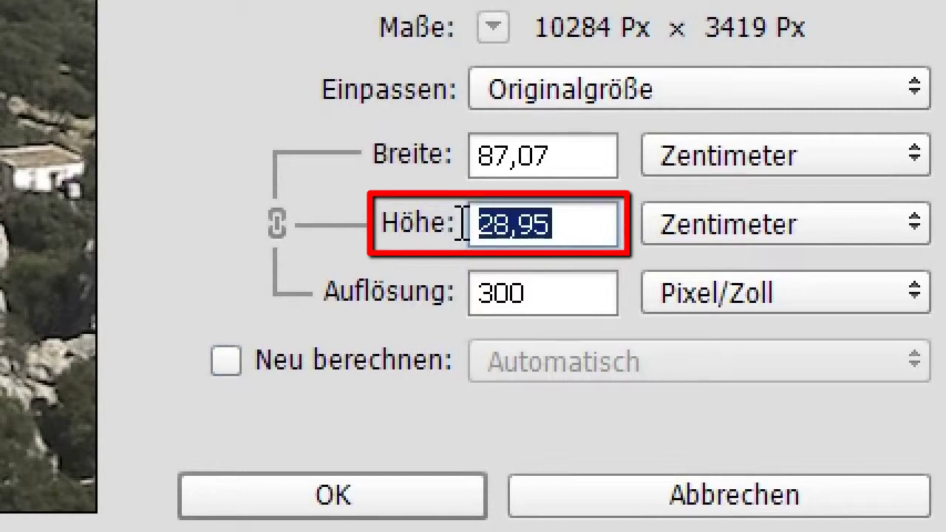
pyautogui.write('1')
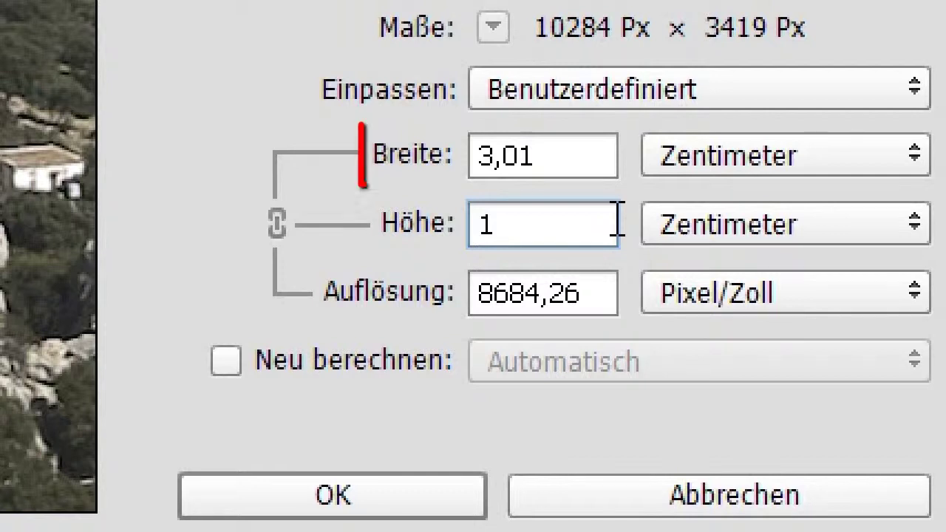
pyautogui.moveTo(559, 152); pyautogui.dragTo(411, 155)
# Step: Try widths 90 and 150, then 200 ppi (130,61 × 43,42 cm), and cancel Image Size unapplied
pyautogui.write('90')
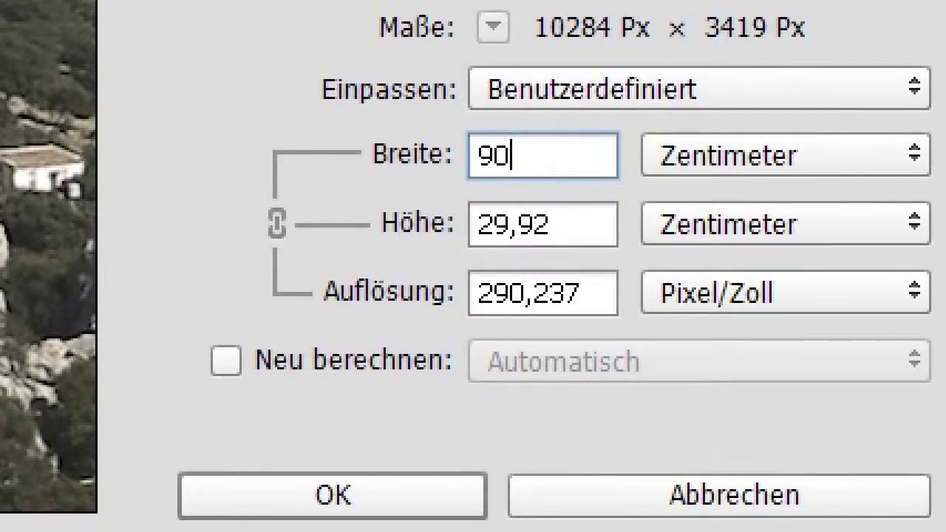
pyautogui.moveTo(576, 152); pyautogui.dragTo(454, 145)
pyautogui.write('1')
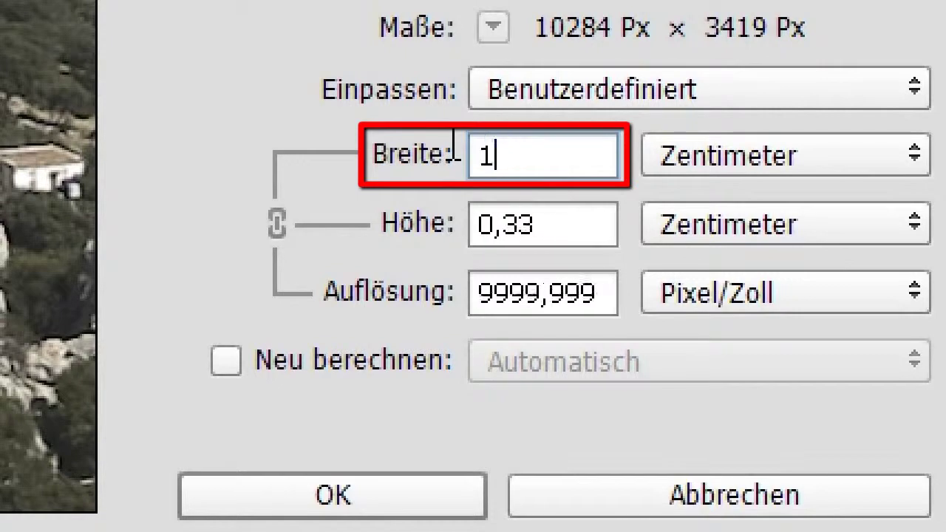
pyautogui.write('50')
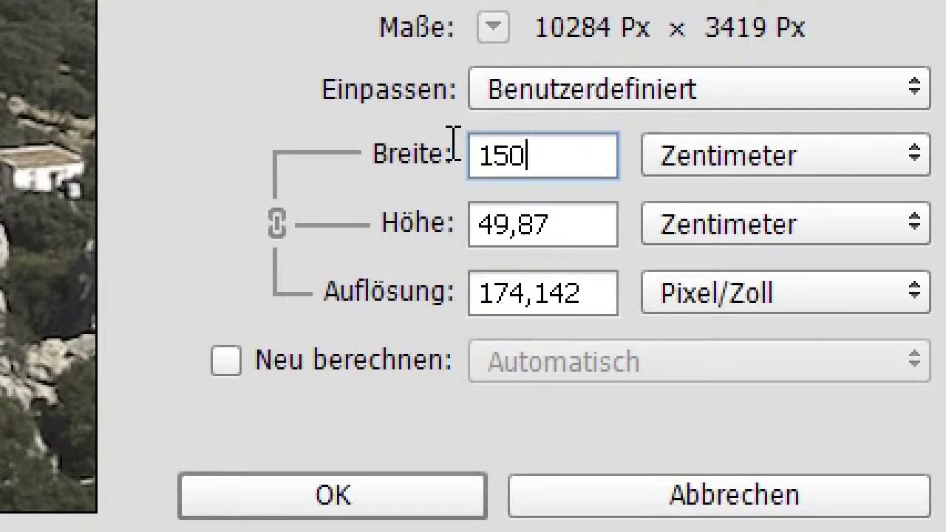
pyautogui.moveTo(579, 293); pyautogui.dragTo(462, 298)
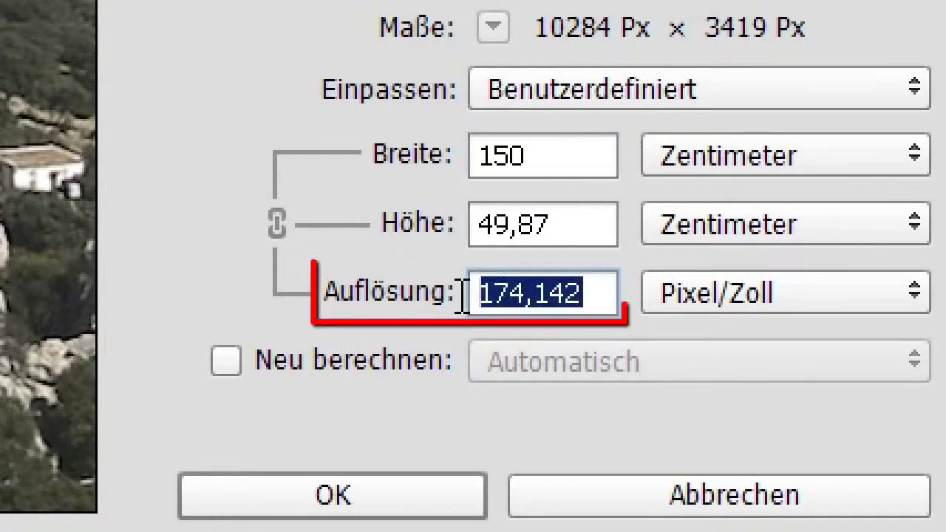
pyautogui.write('200')
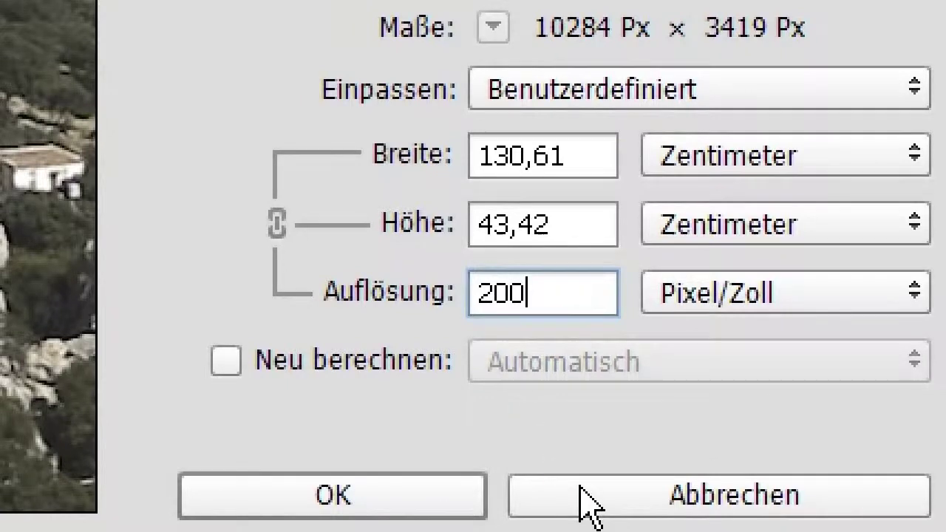
pyautogui.click(587, 505)
# Step: Return to Lightroom and show the C1-Pano DNG panorama alone in Loupe view
pyautogui.click(553, 15)
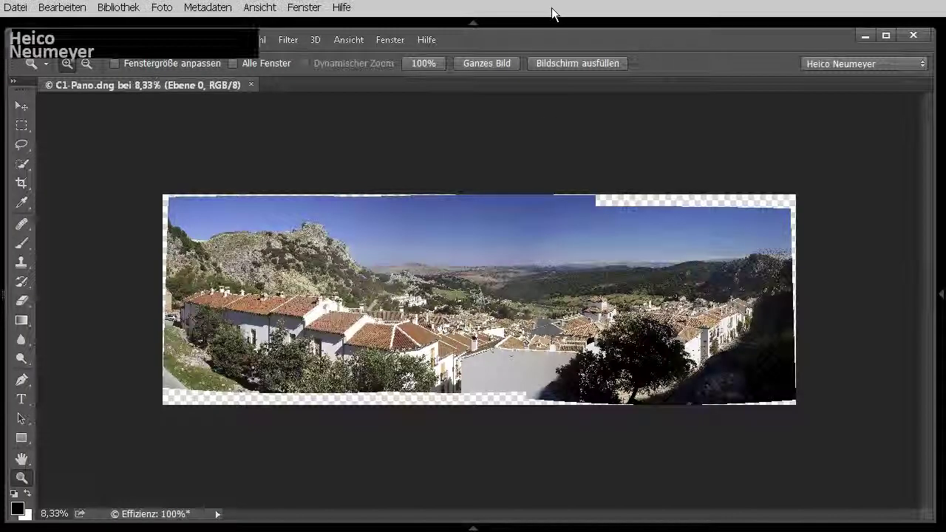
pyautogui.moveTo(621, 162)
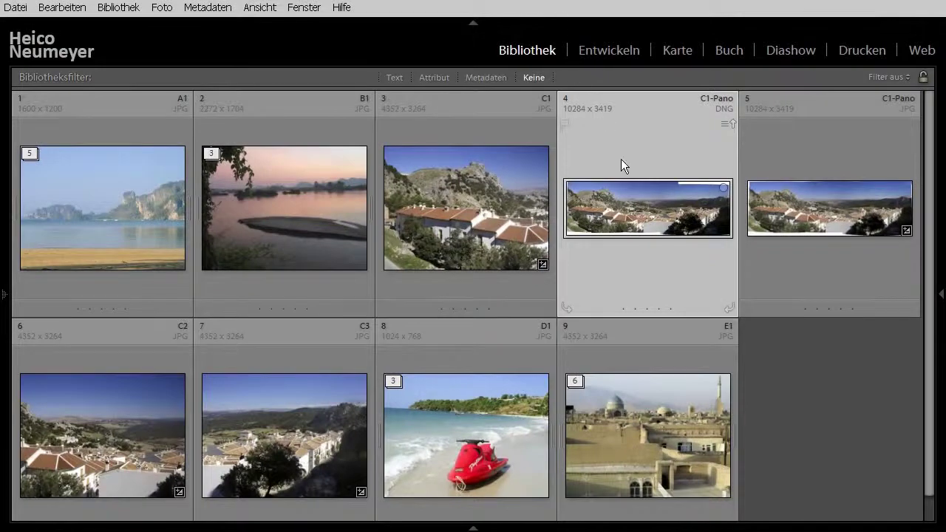
pyautogui.doubleClick(634, 193)
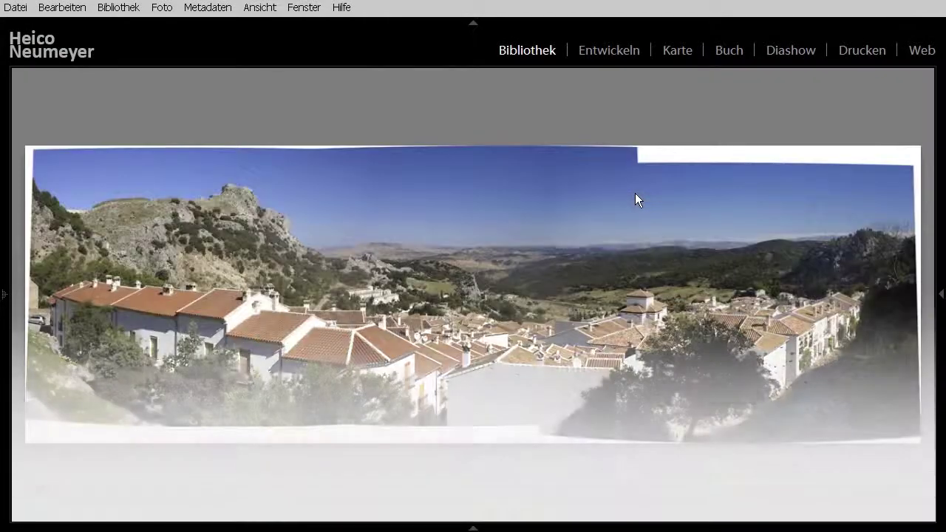